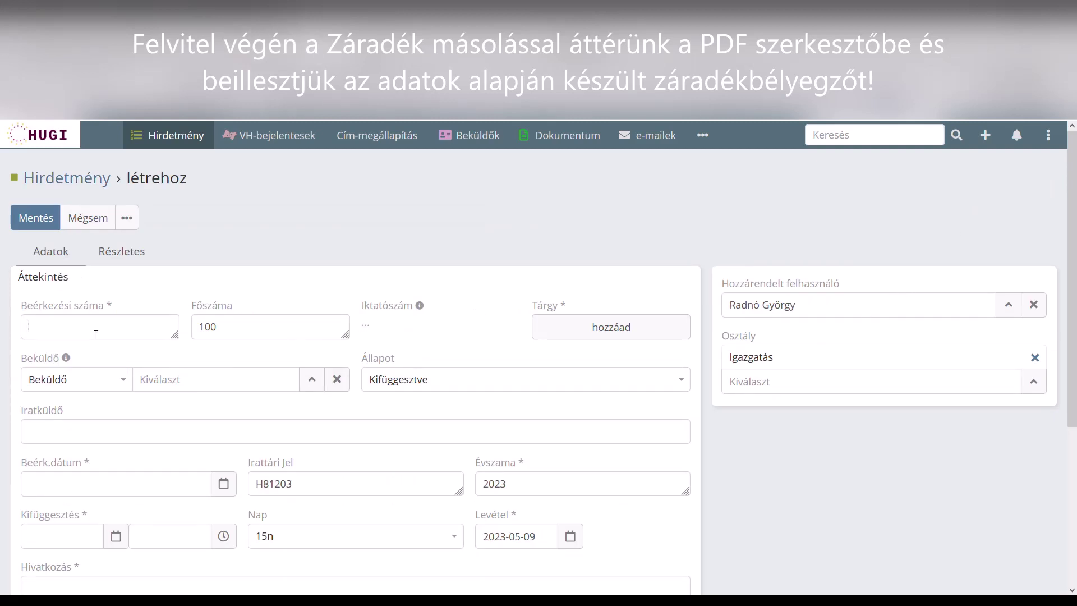
Enter receipt number 041625 and add Hirdetmény as the subject.
left_click(162, 330)
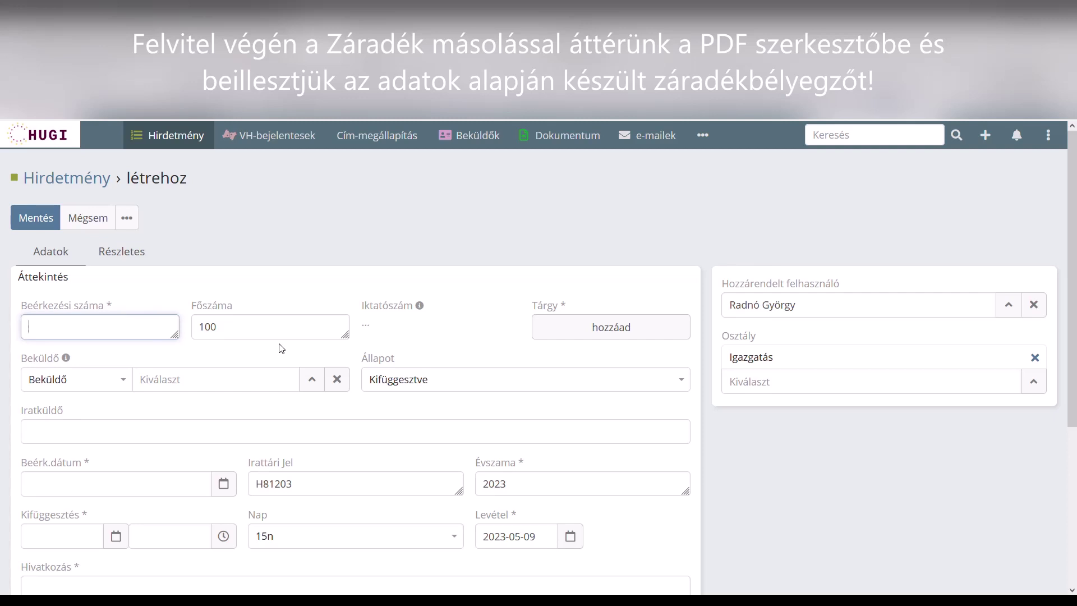
type("041625")
left_click(640, 337)
left_click(509, 225)
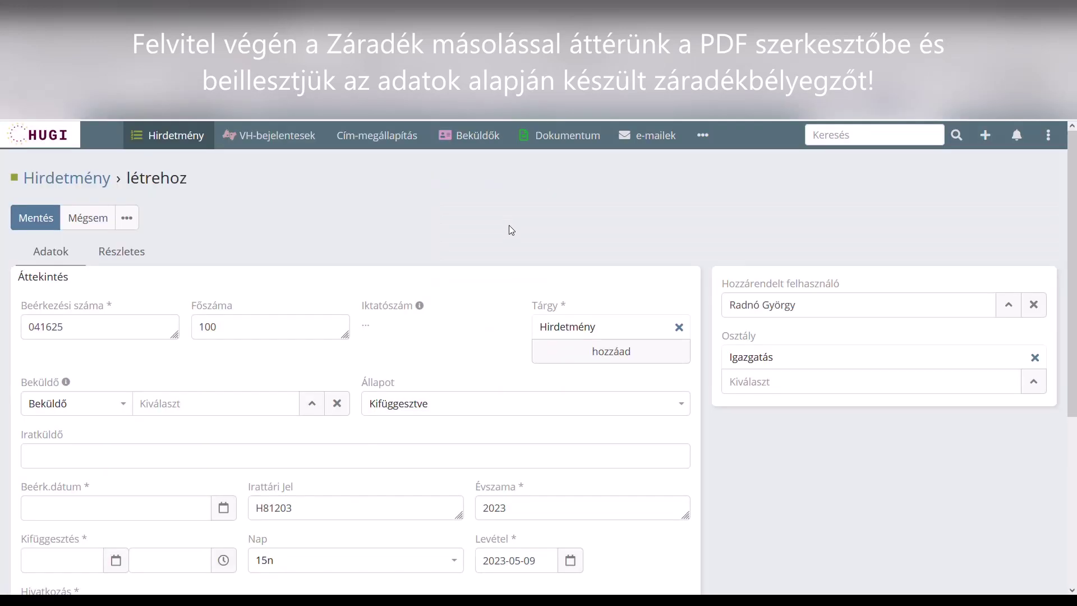
Search 'nyíregy' and set the sender to Nyíregyházi Rendőrkapitányság.
left_click(228, 415)
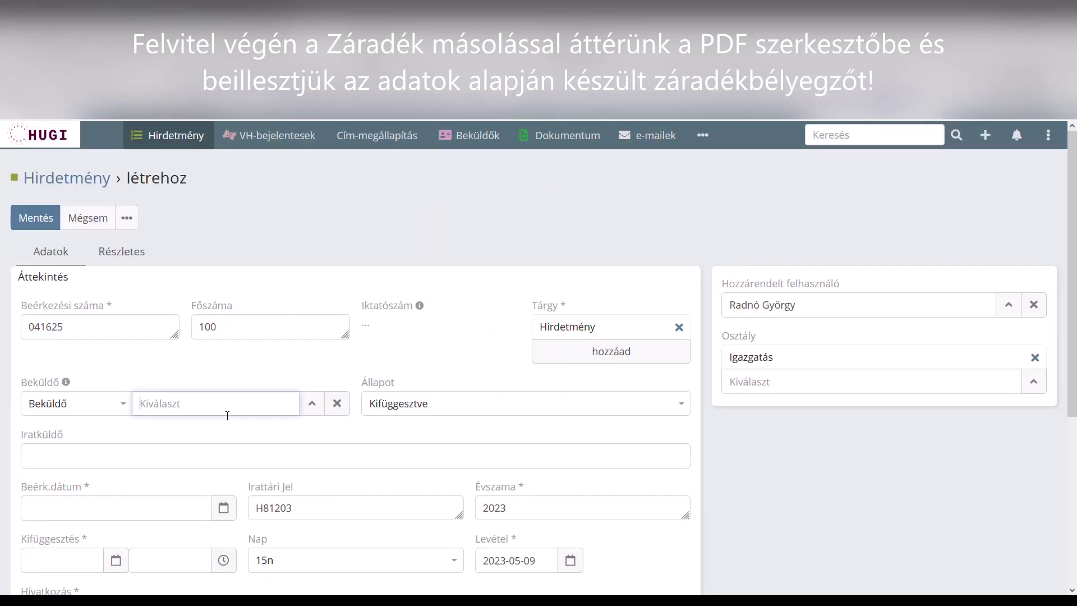
type("nyíregy")
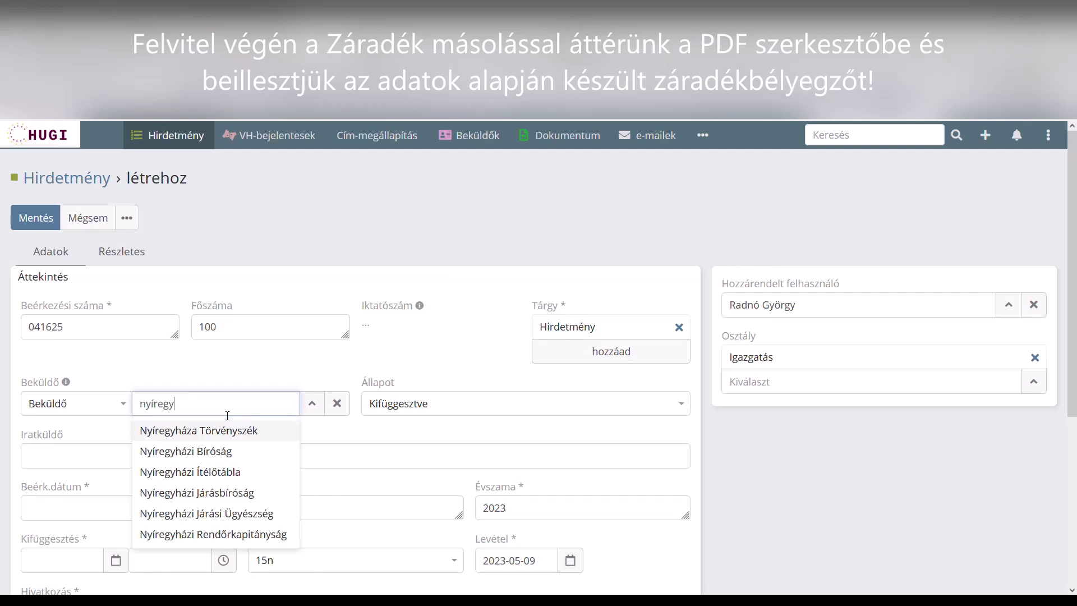
left_click(243, 534)
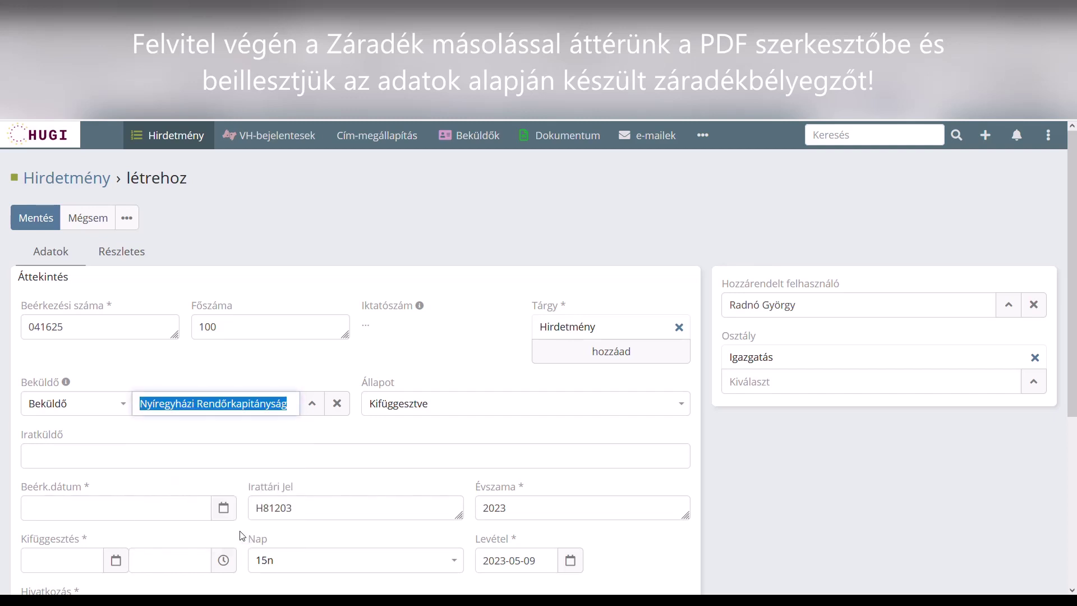
Set the receipt date to 2023-04-27 and the posting date to 2023-05-05.
left_click(105, 515)
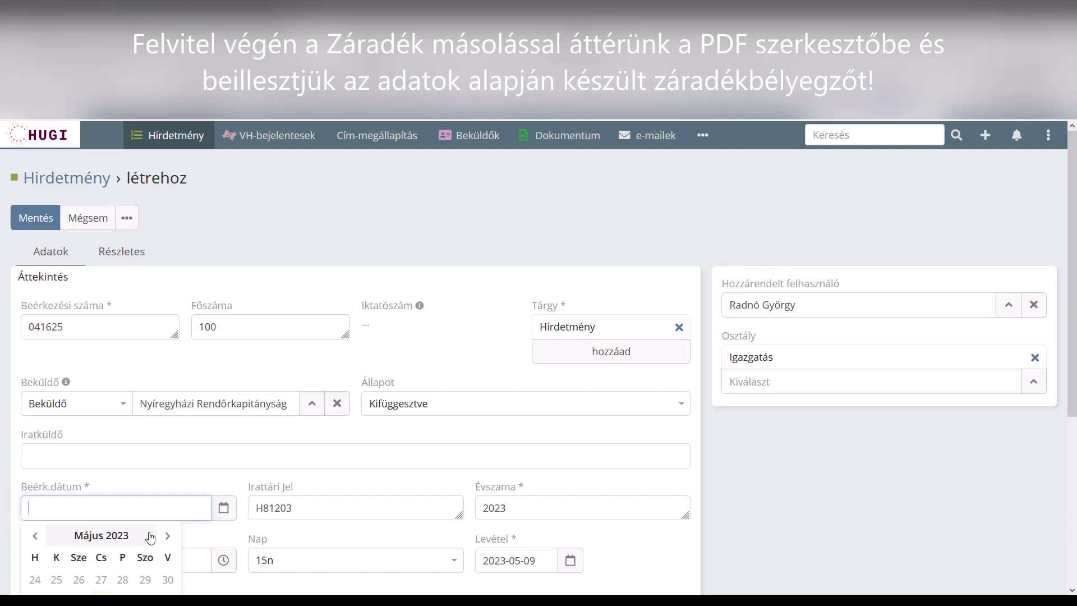
scroll(149, 534, "down", 1)
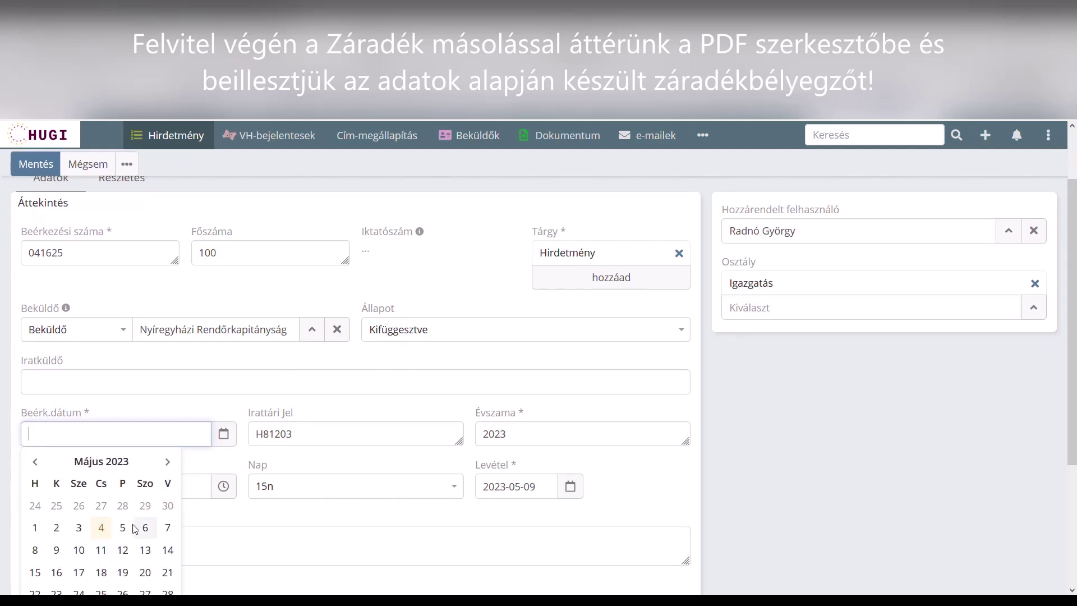
left_click(109, 508)
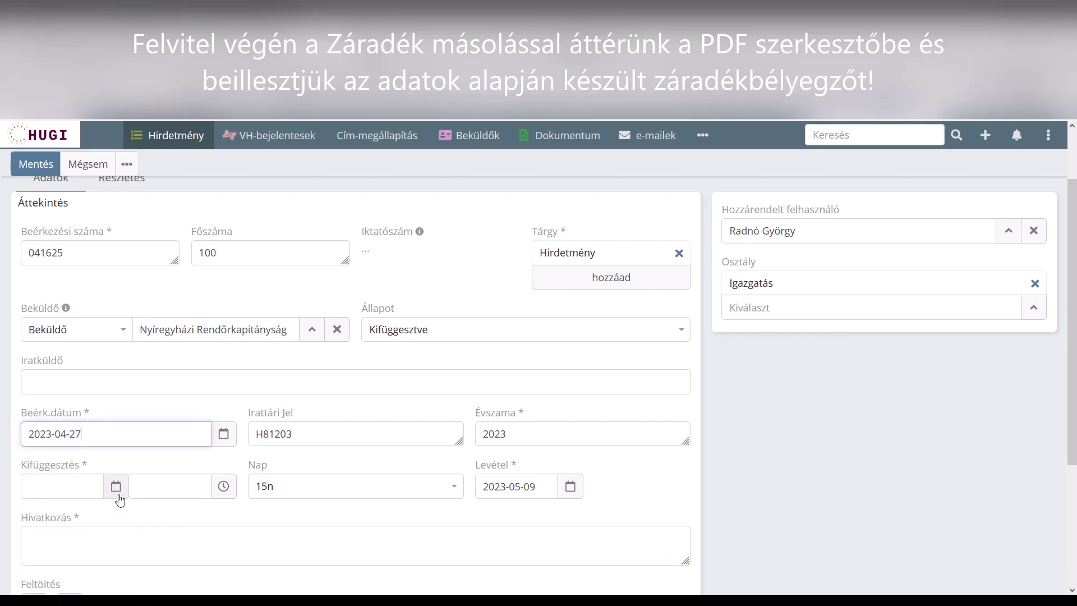
left_click(78, 487)
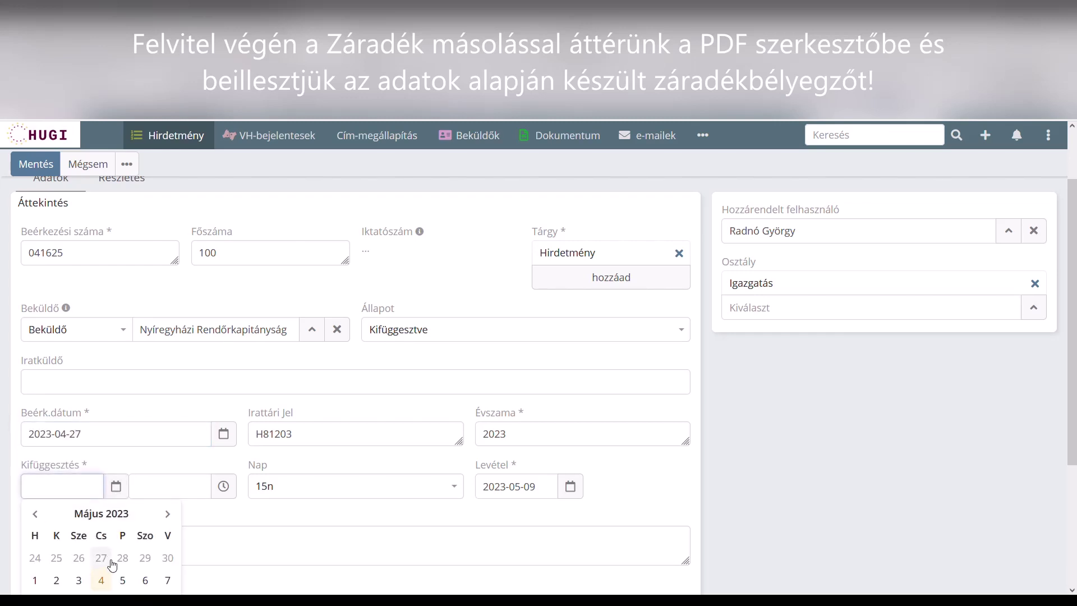
left_click(123, 580)
scroll(267, 513, "down", 3)
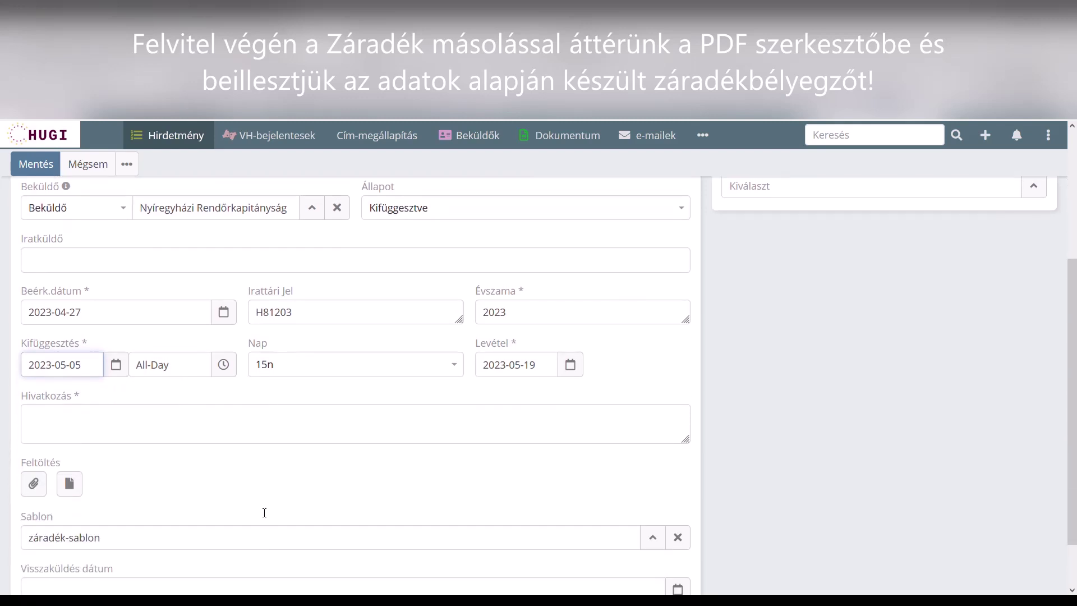
left_click(184, 406)
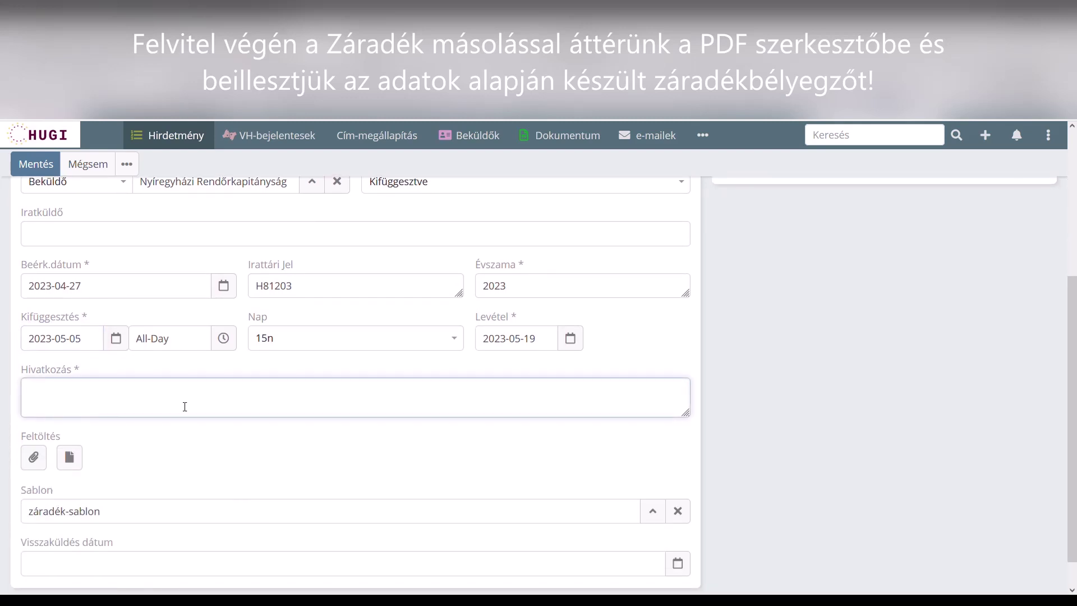
Enter 15801/9179/2021 as the Hivatkozás reference.
type("15801/9179/2021")
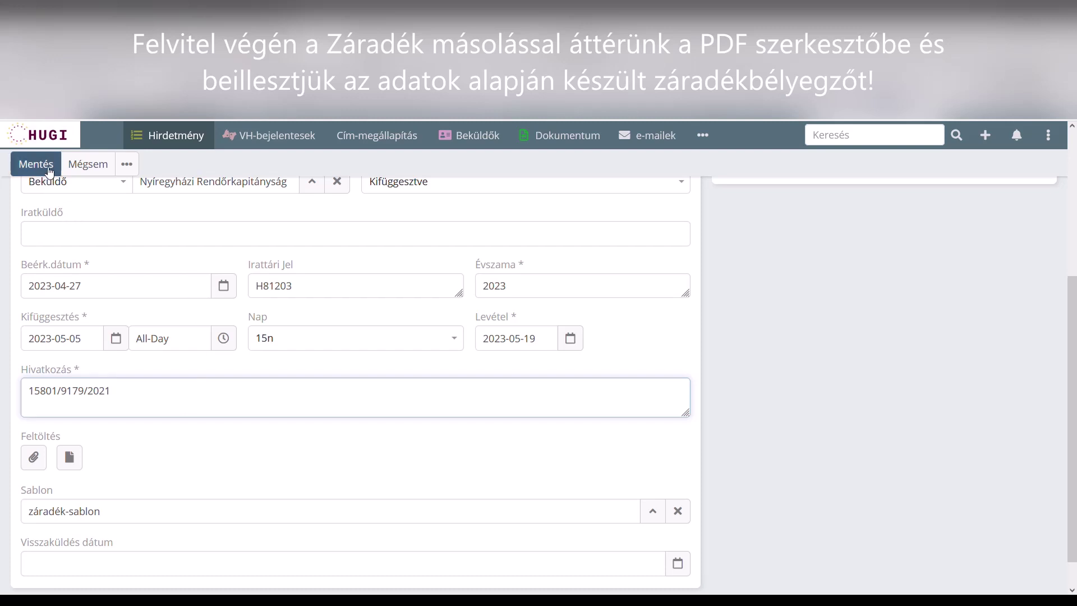
Save the record and open it as a PDF with the záradék-sablon template.
left_click(47, 170)
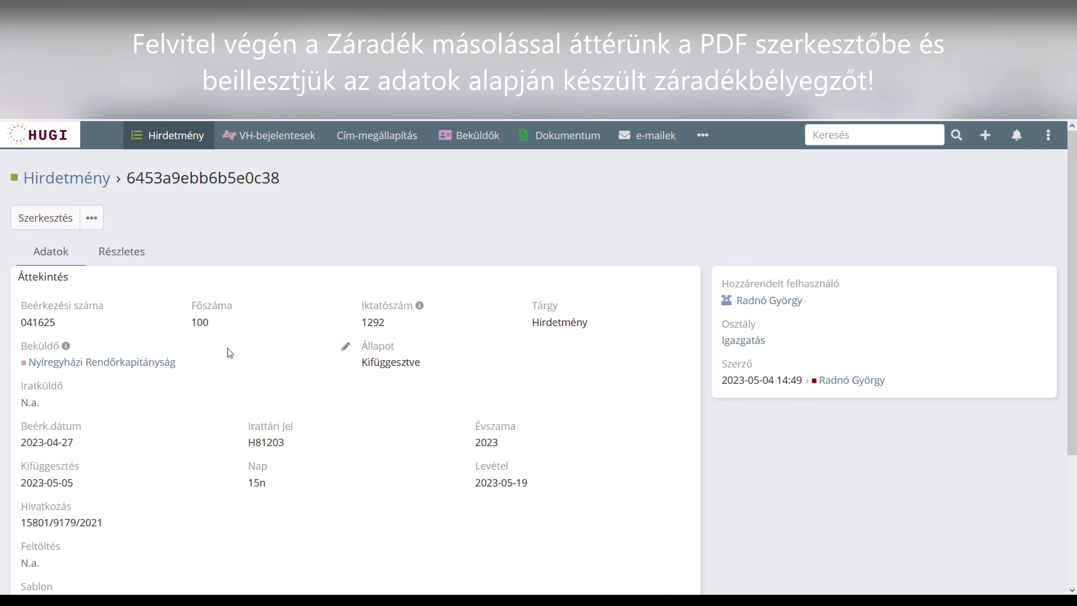
left_click(92, 220)
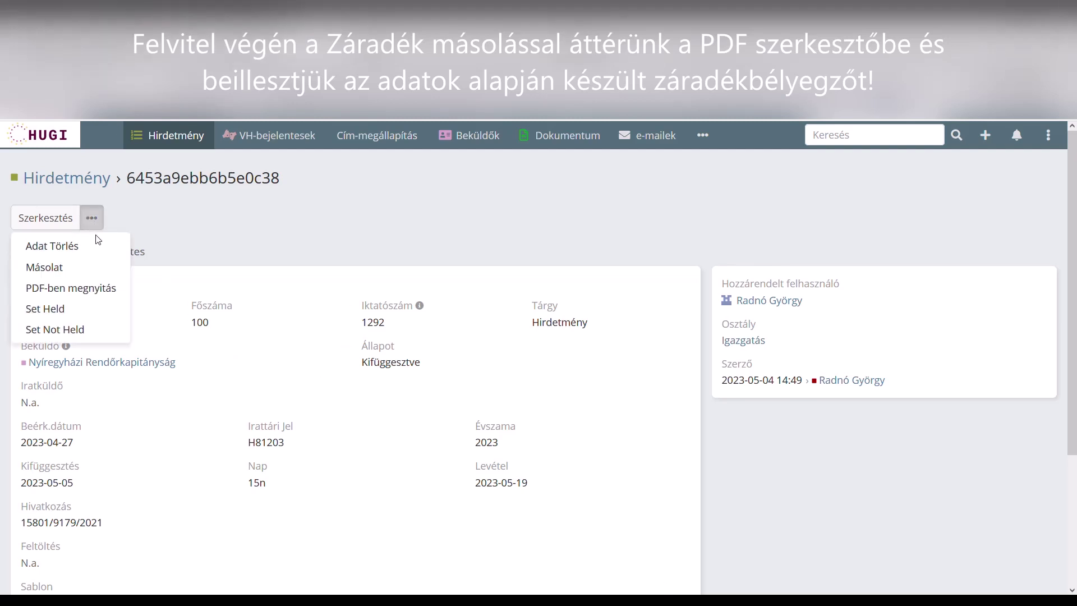
left_click(88, 287)
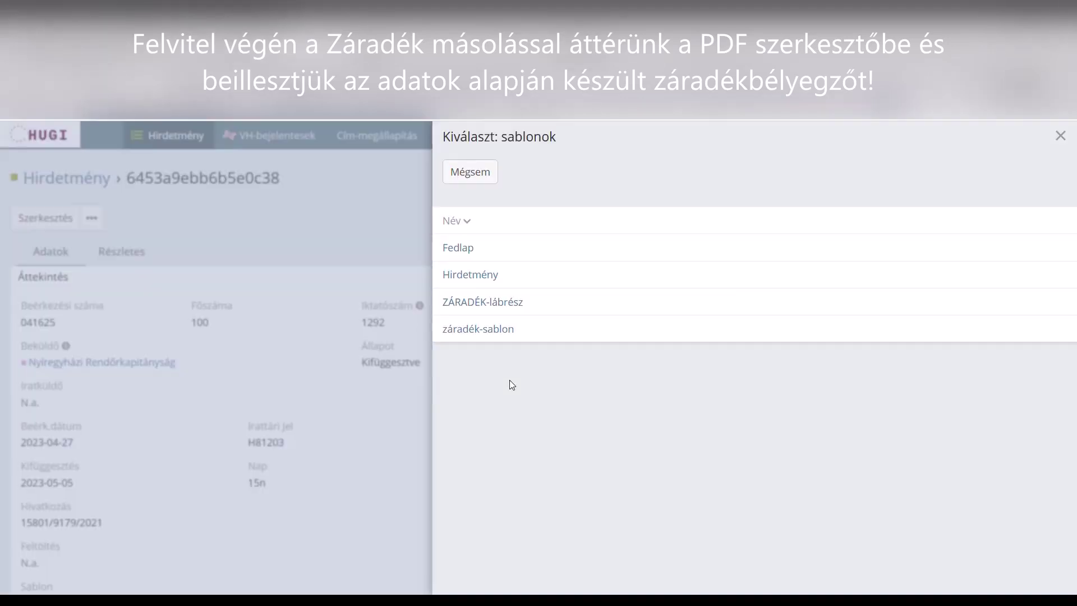
left_click(486, 332)
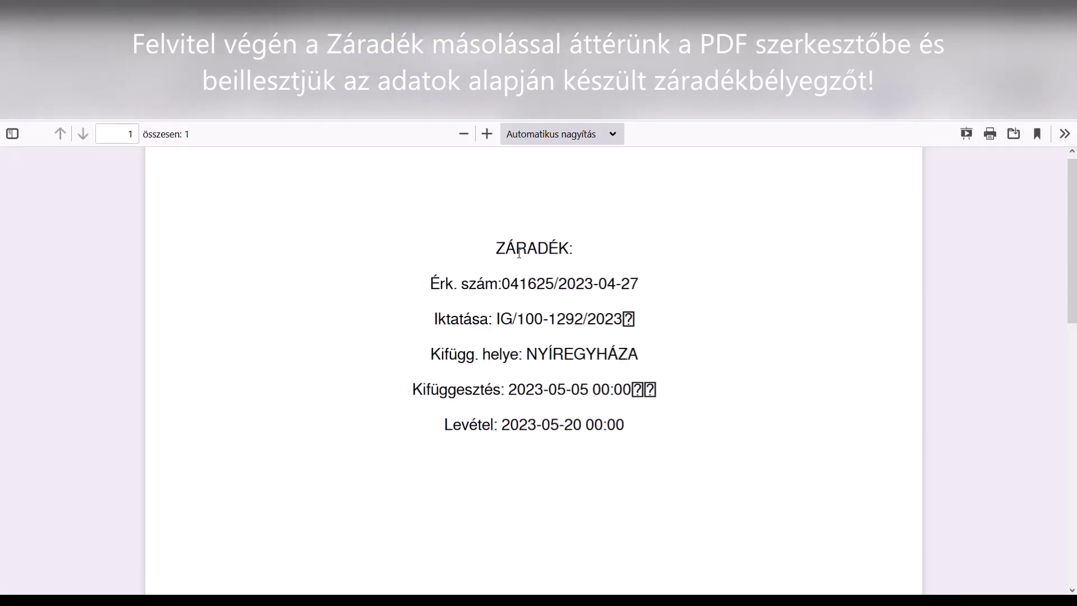
Select the entire ZÁRADÉK stamp text in the PDF viewer.
left_click_drag(489, 242, 612, 443)
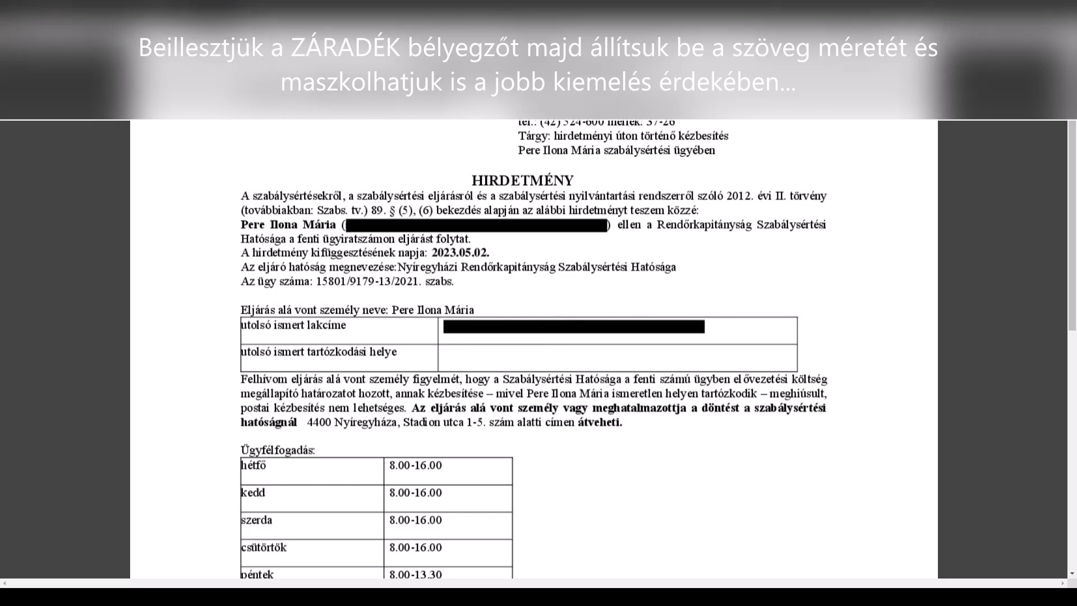
Add a text box and paste the ZÁRADÉK stamp text in place of 'Text'.
key("ctrl+v")
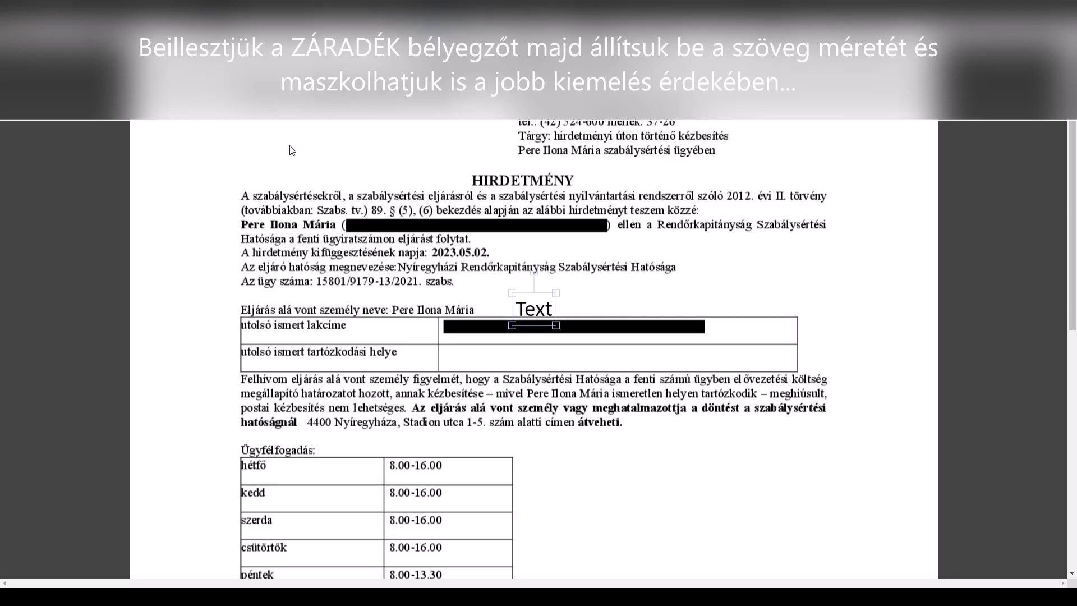
left_click(544, 312)
double_click(543, 312)
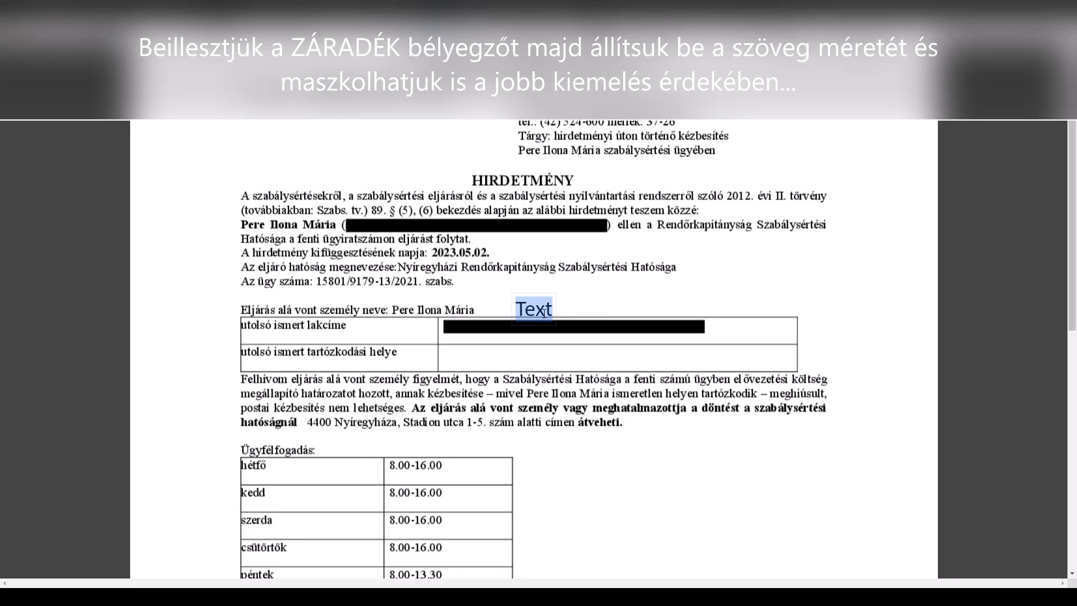
key("ctrl+v")
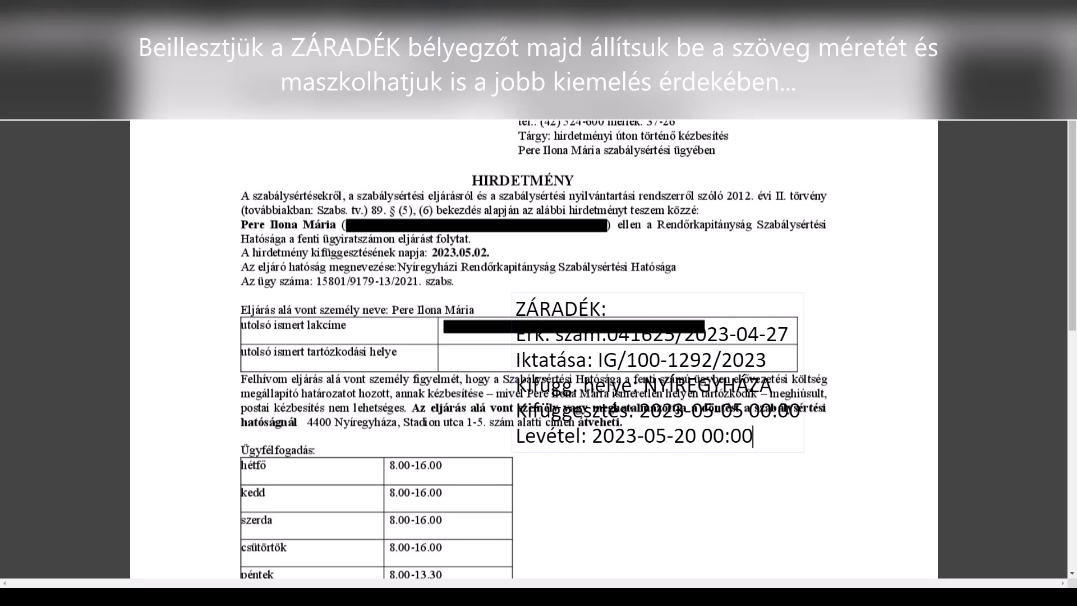
Shrink the stamp text and move the box beside the Ügyfélfogadás table.
key("ctrl+shift+comma")
key("ctrl+shift+comma")
key("ctrl+shift+comma")
key("ctrl+shift+comma")
key("ctrl+shift+comma")
key("ctrl+shift+comma")
key("ctrl+shift+comma")
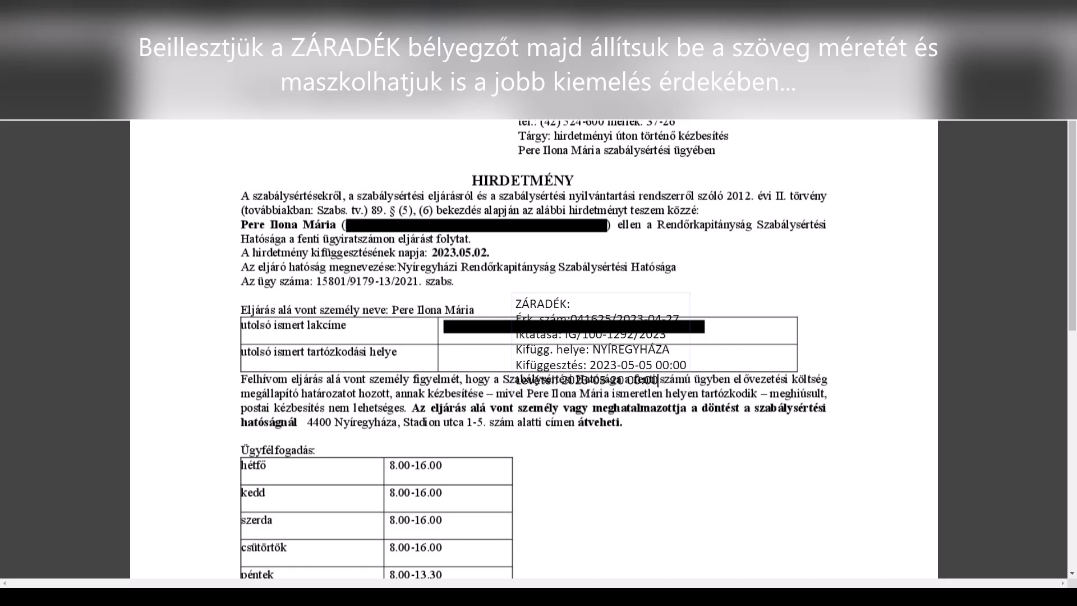
key("ctrl+shift+comma")
key("ctrl+shift+comma")
key("ctrl+shift+comma")
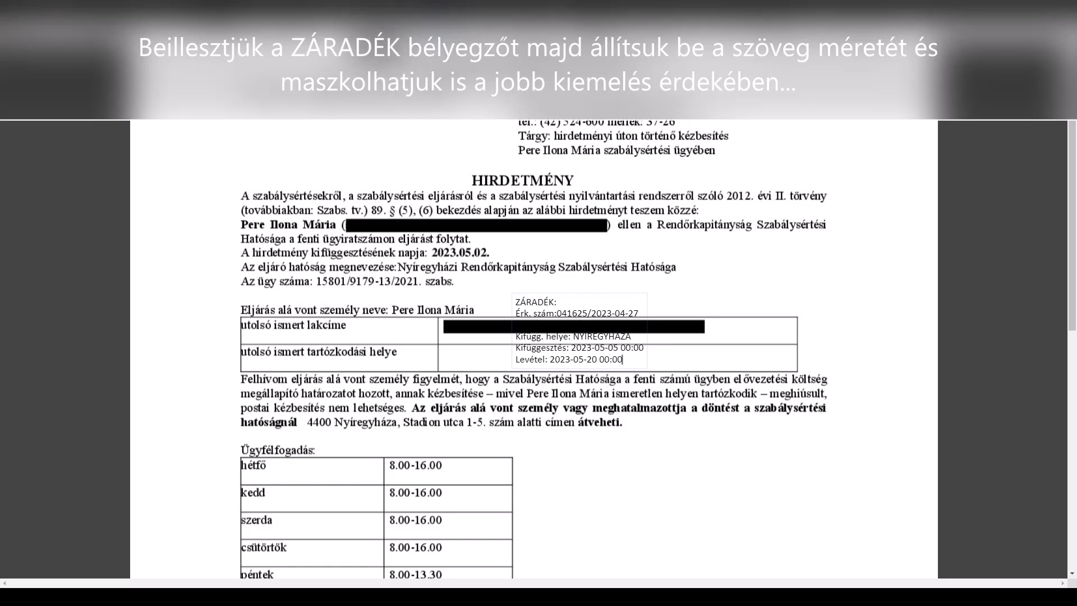
key("ctrl+bracketright")
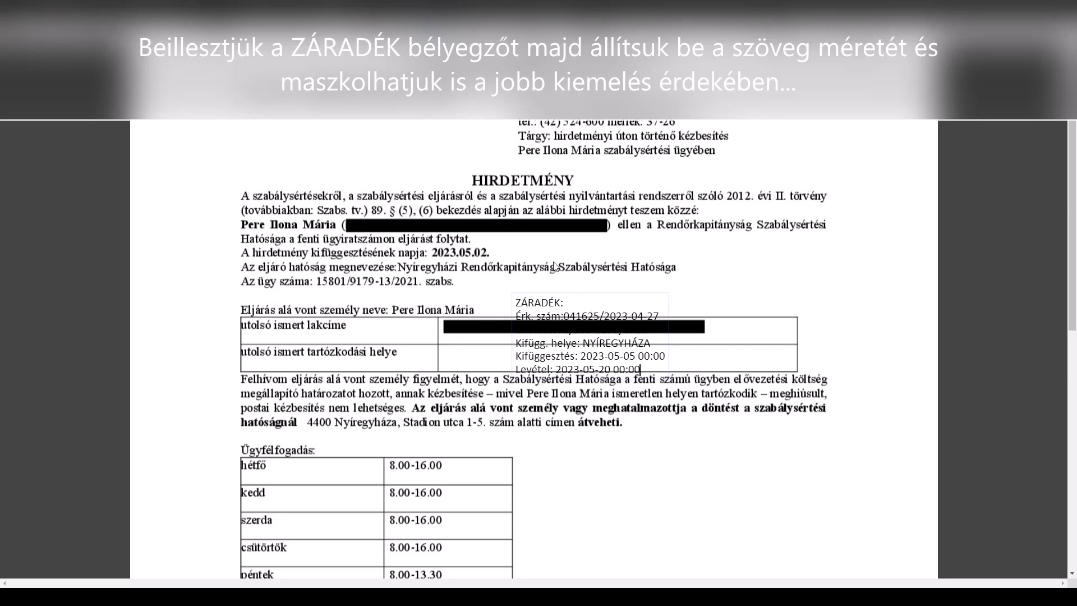
left_click(607, 293)
left_click_drag(608, 319, 632, 476)
scroll(777, 389, "down", 5)
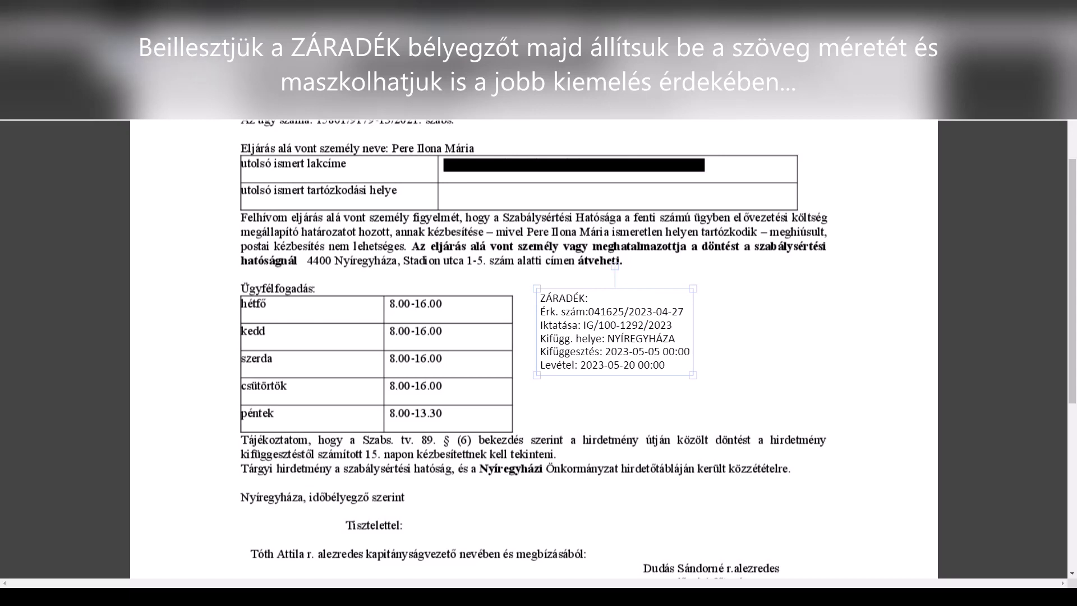
Draw a semi-transparent blue rectangle and stretch it over the whole ZÁRADÉK stamp.
left_click_drag(474, 277, 595, 342)
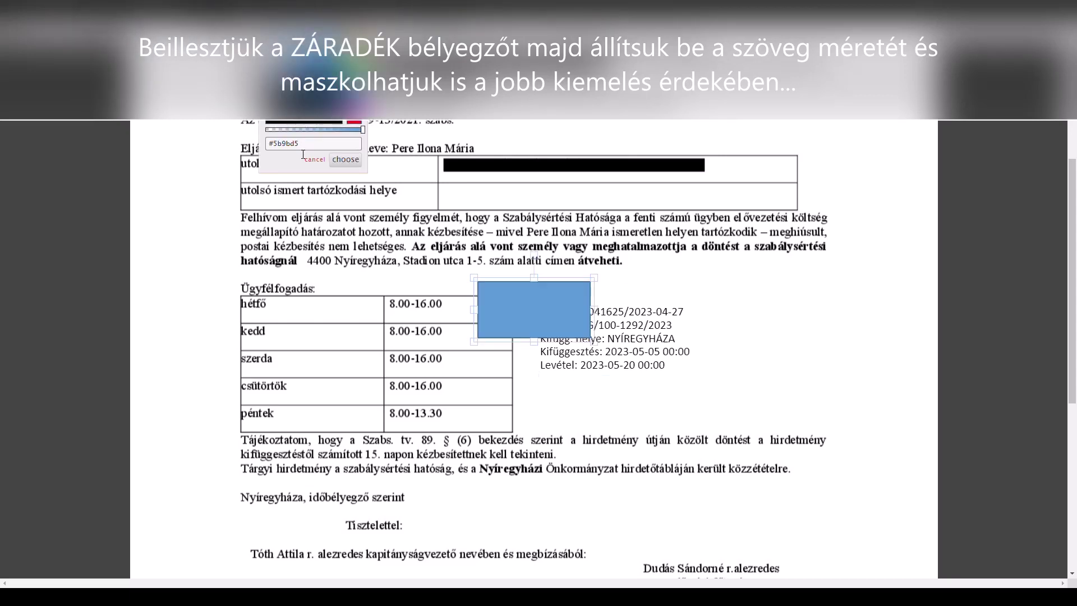
left_click(283, 130)
left_click(346, 160)
left_click_drag(500, 297, 542, 299)
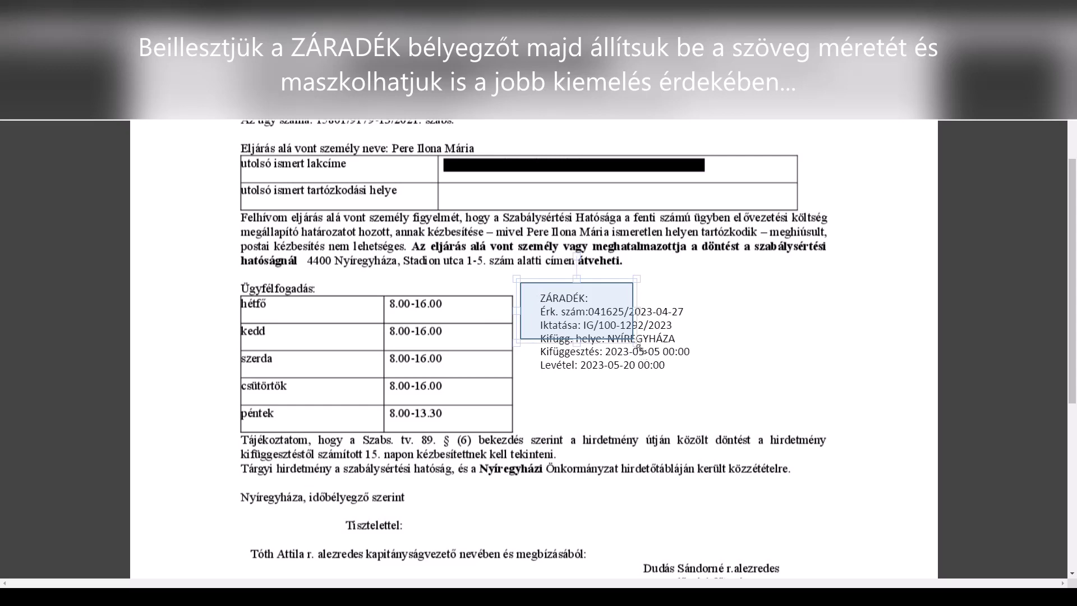
left_click_drag(639, 346, 729, 379)
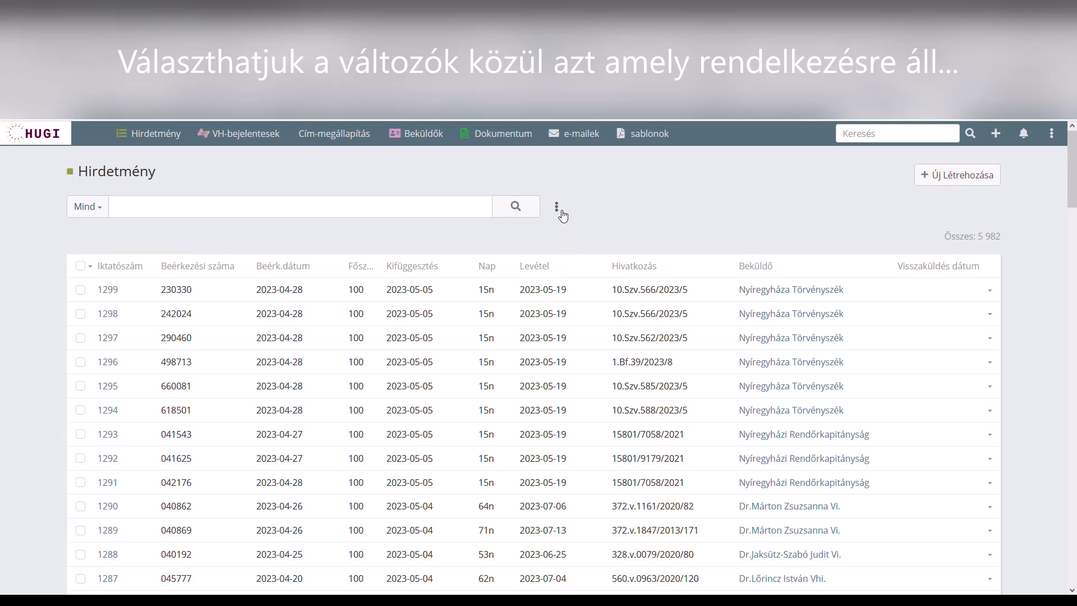
Add a Főszáma filter with the value 100.
left_click(87, 207)
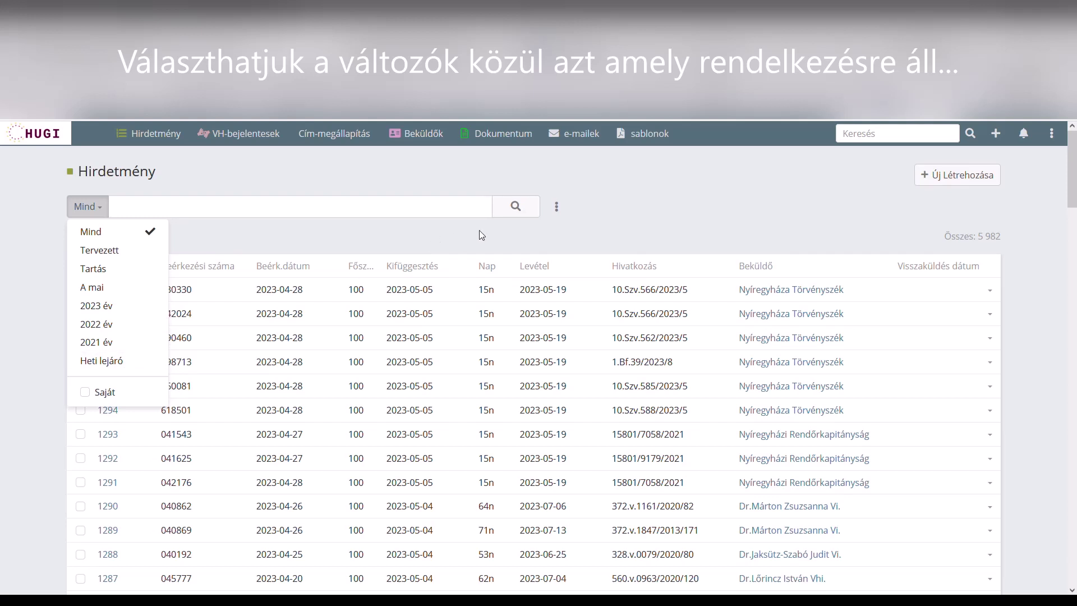
left_click(523, 226)
left_click(557, 208)
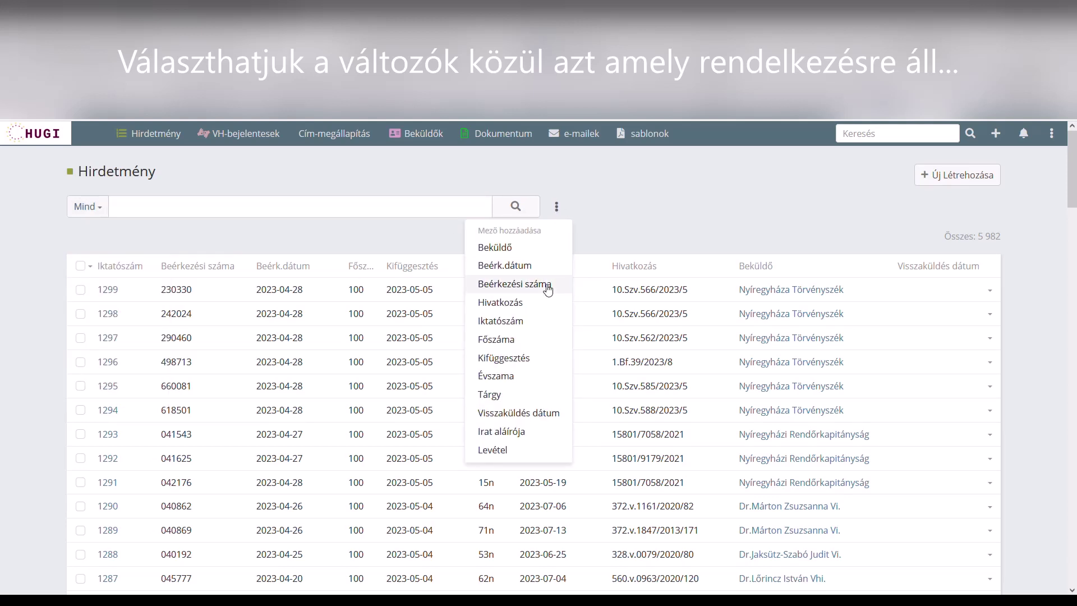
left_click(533, 339)
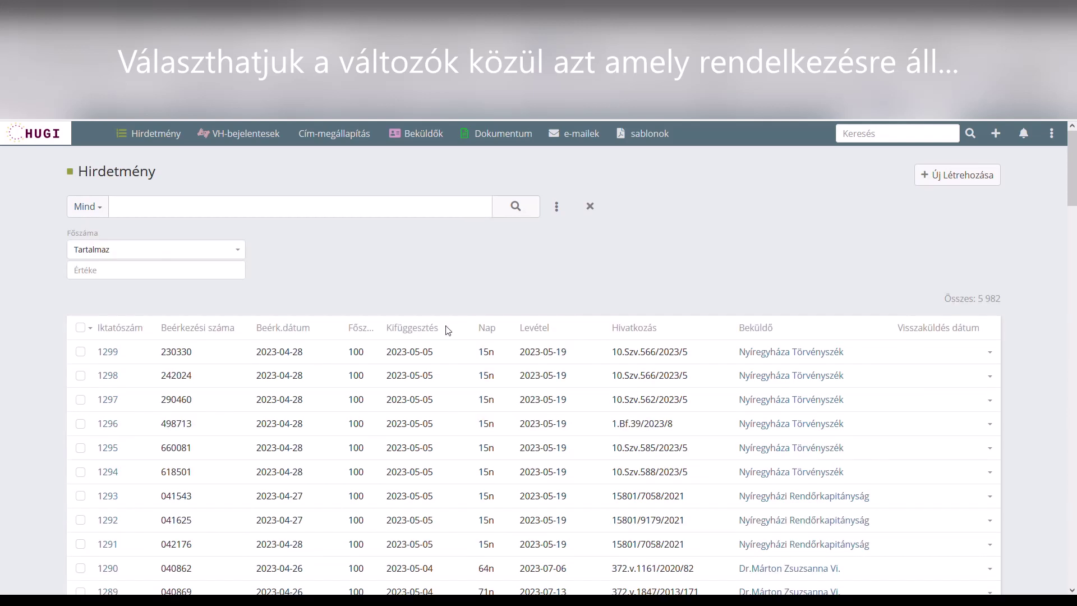
left_click(172, 274)
type("100")
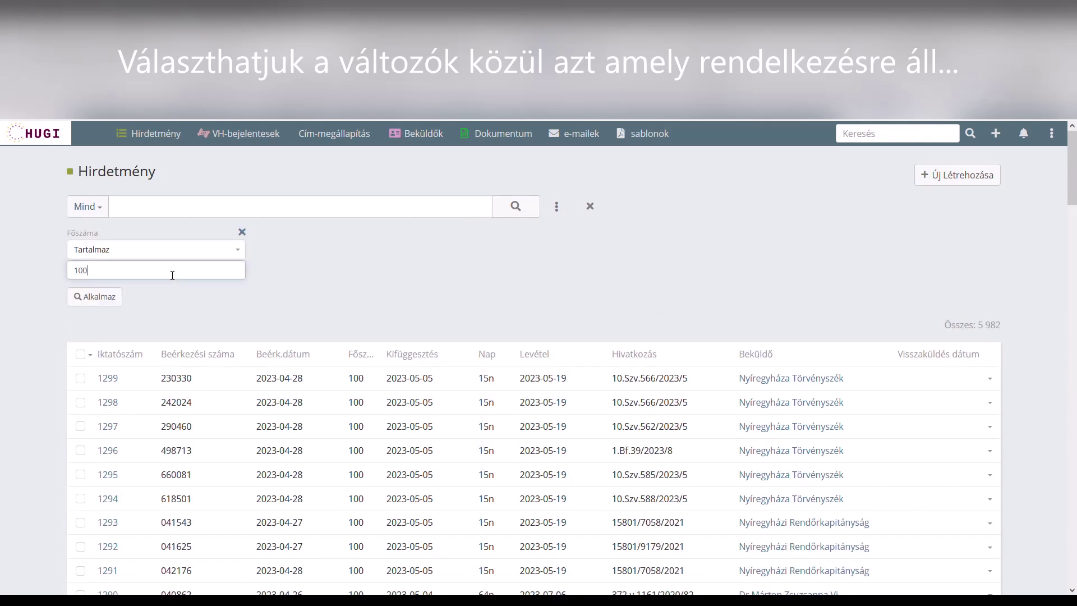
Add a Hivatkozás filter containing 15801-133 and apply both filters.
left_click(559, 208)
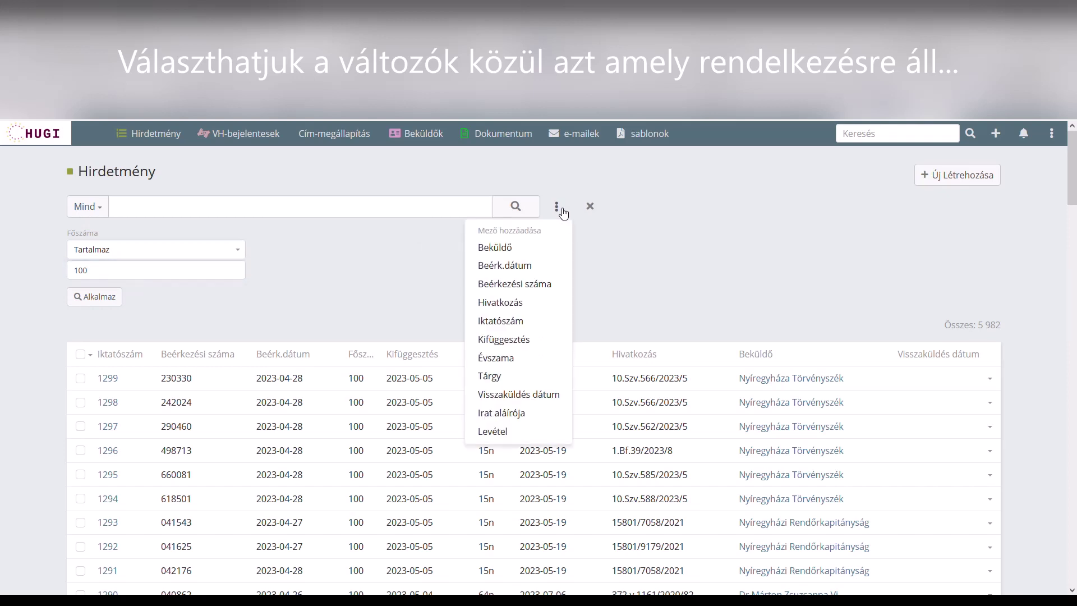
left_click(520, 313)
left_click(335, 273)
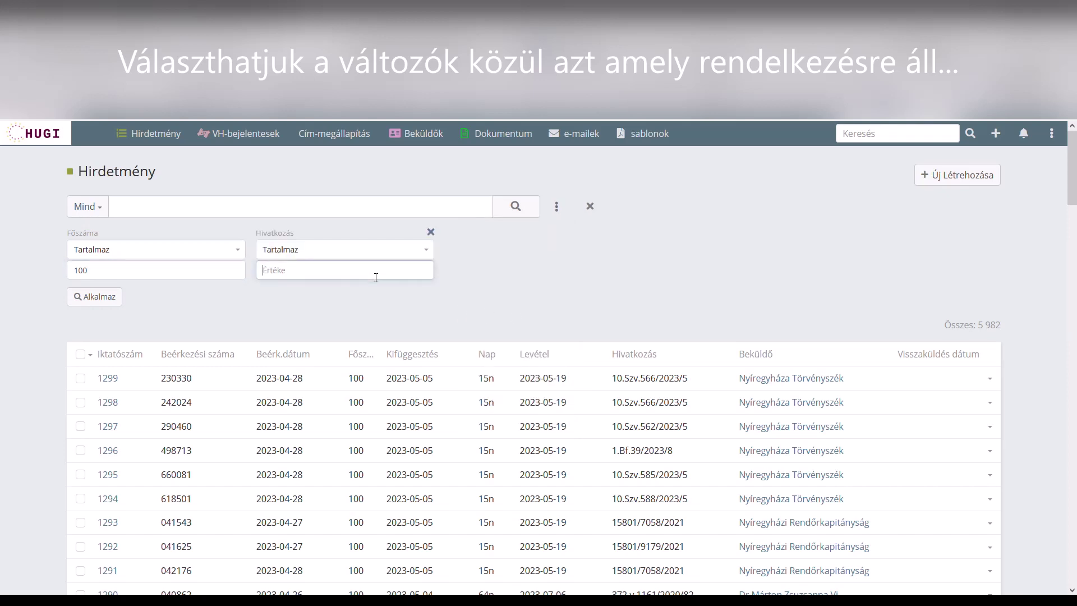
type("15801-133")
left_click(115, 297)
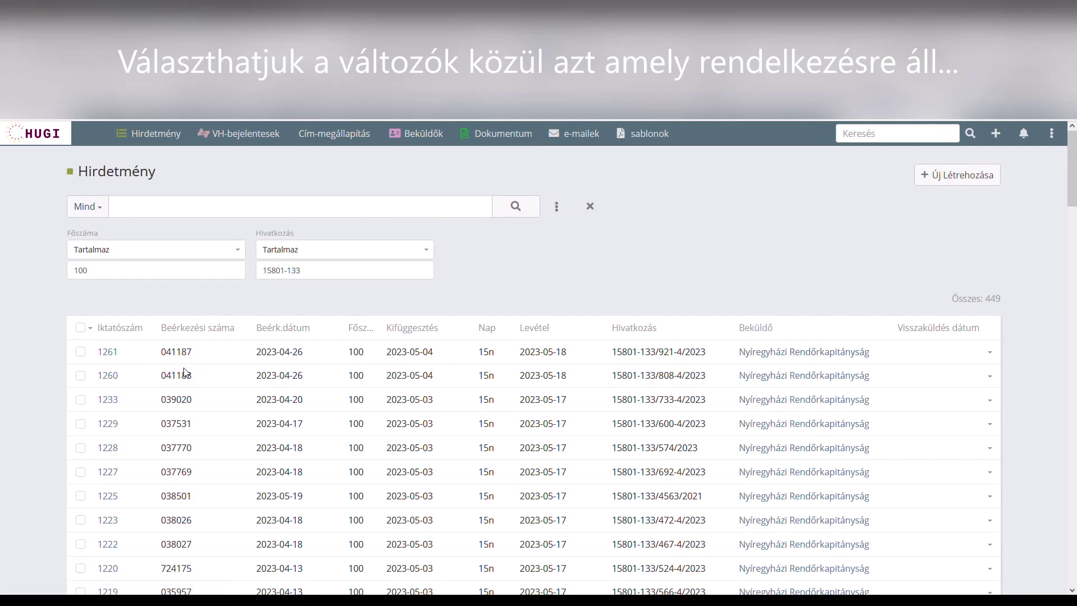
left_click(107, 352)
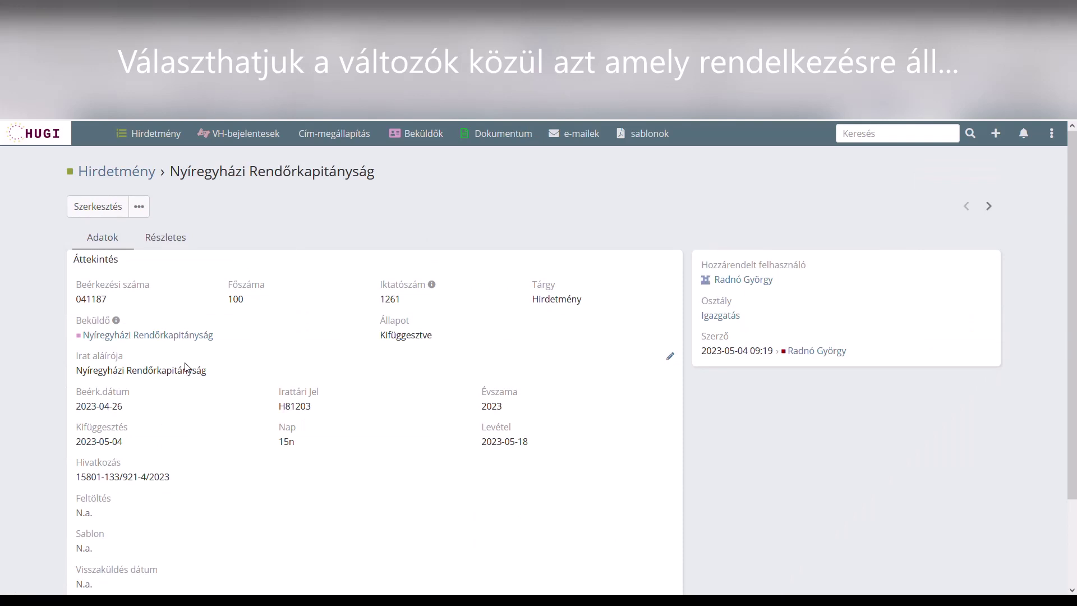
scroll(355, 367, "down", 1)
scroll(355, 367, "down", 1)
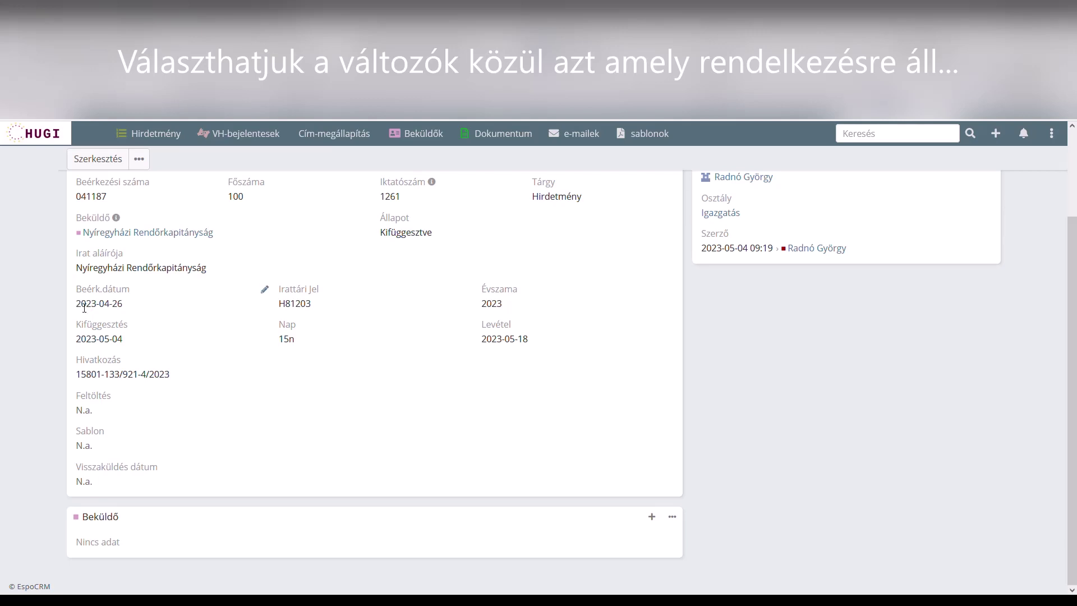
left_click_drag(84, 307, 141, 307)
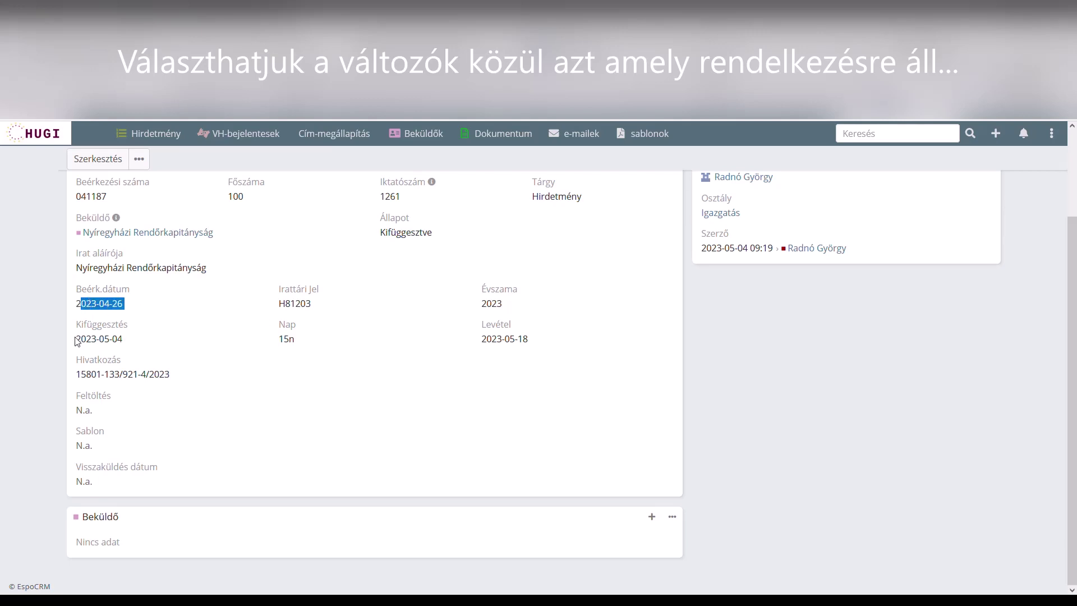
left_click_drag(77, 340, 129, 343)
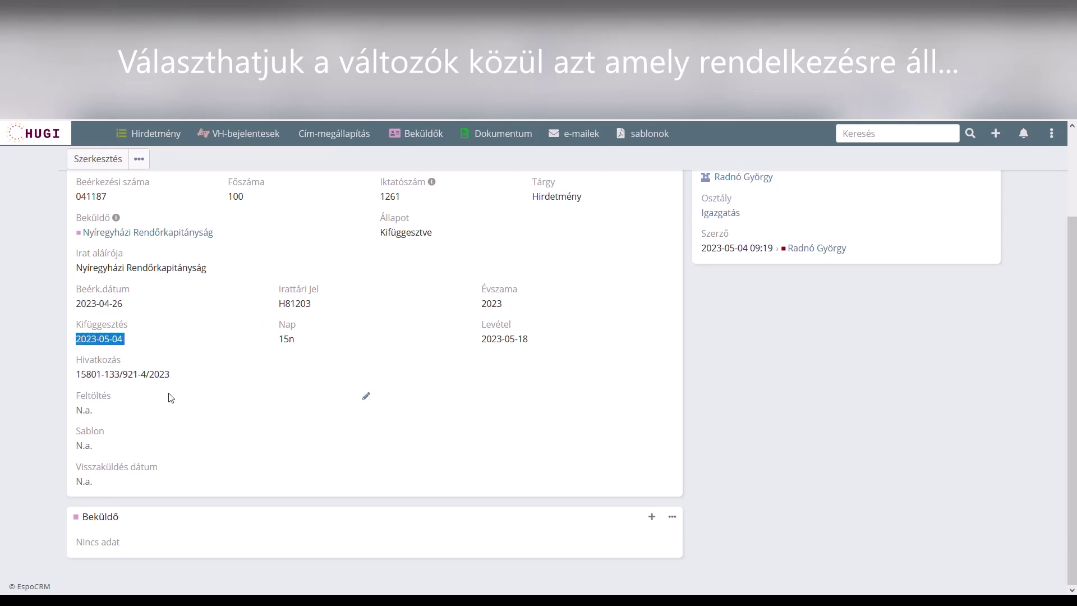
left_click_drag(78, 375, 209, 378)
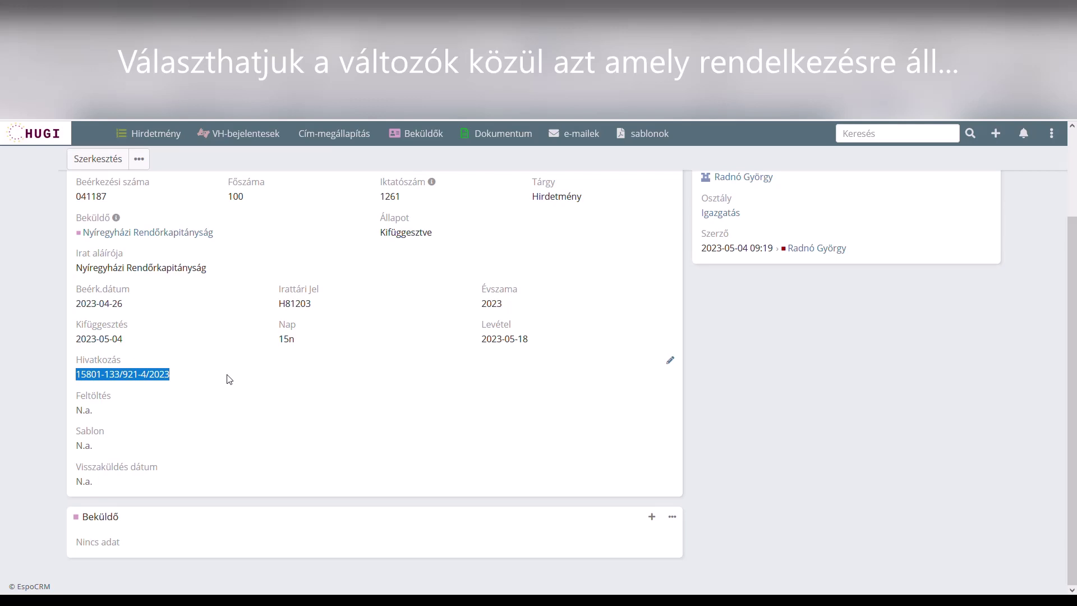
scroll(230, 379, "up", 2)
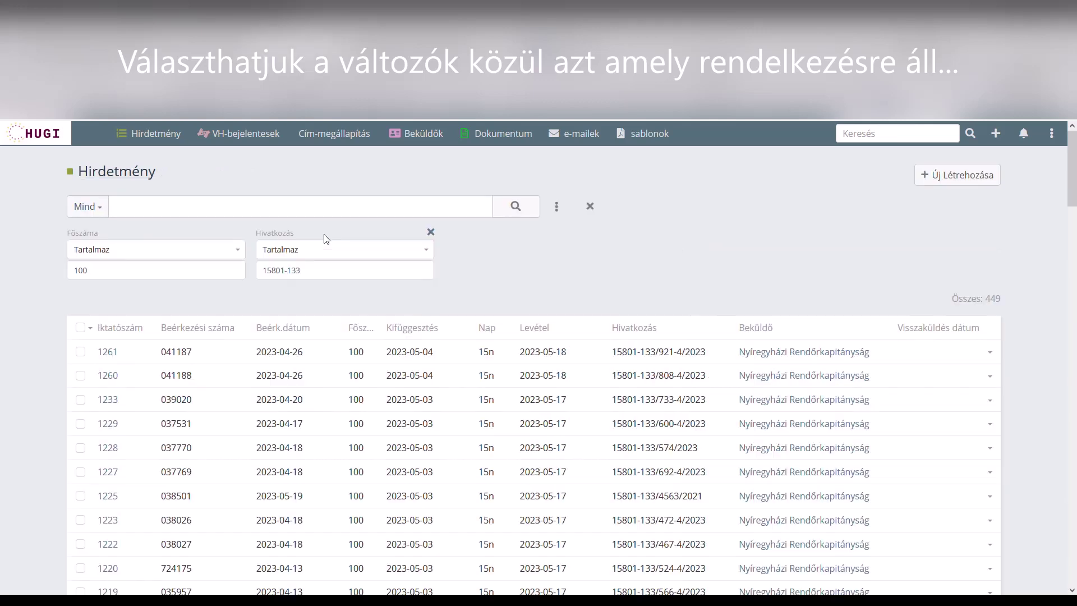
scroll(292, 324, "down", 2)
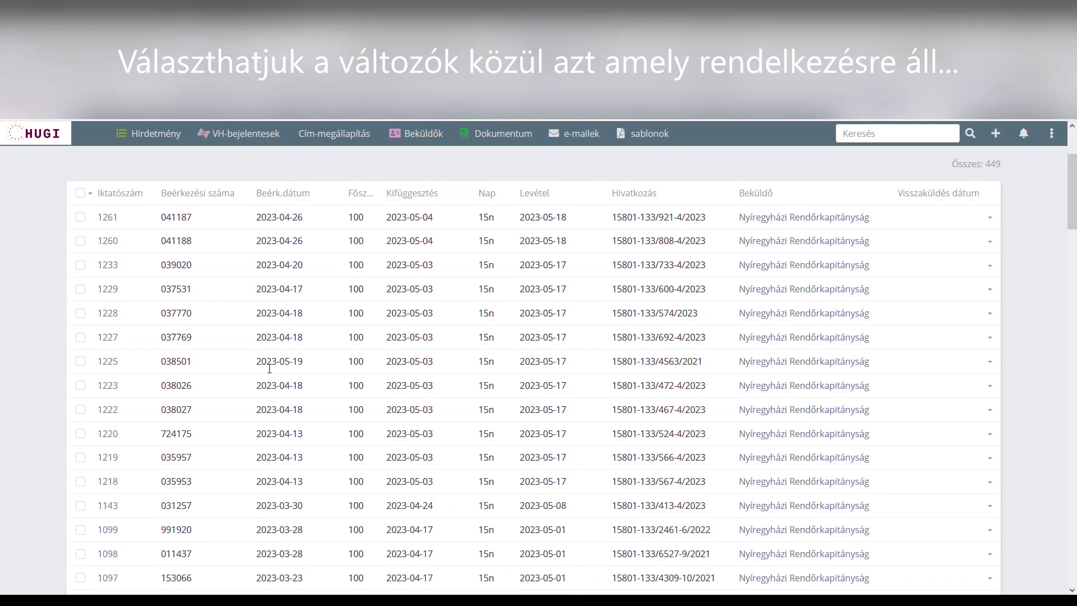
left_click(116, 368)
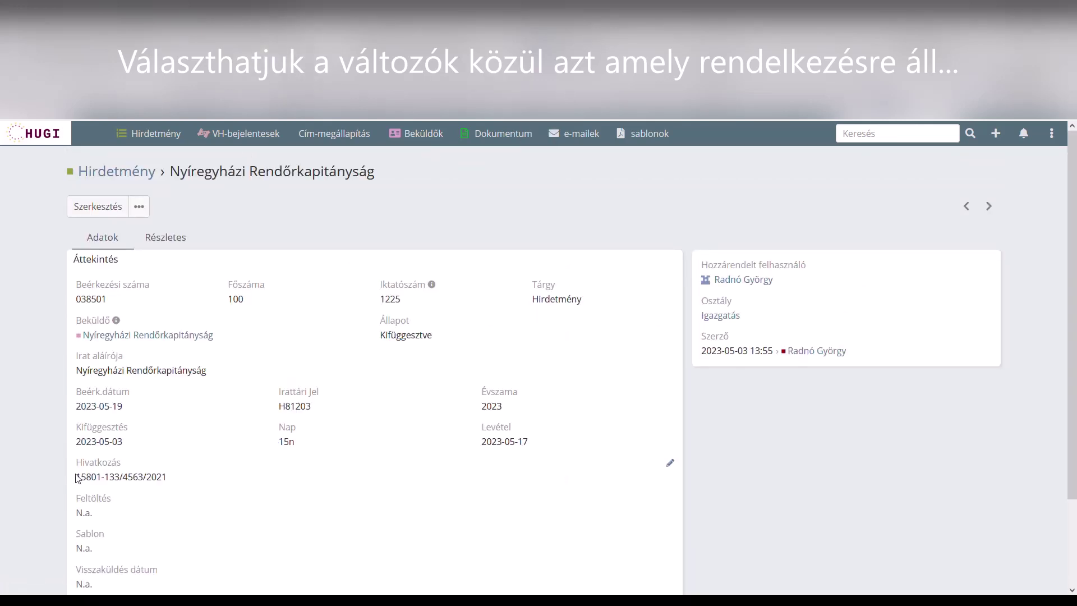
left_click_drag(78, 477, 179, 492)
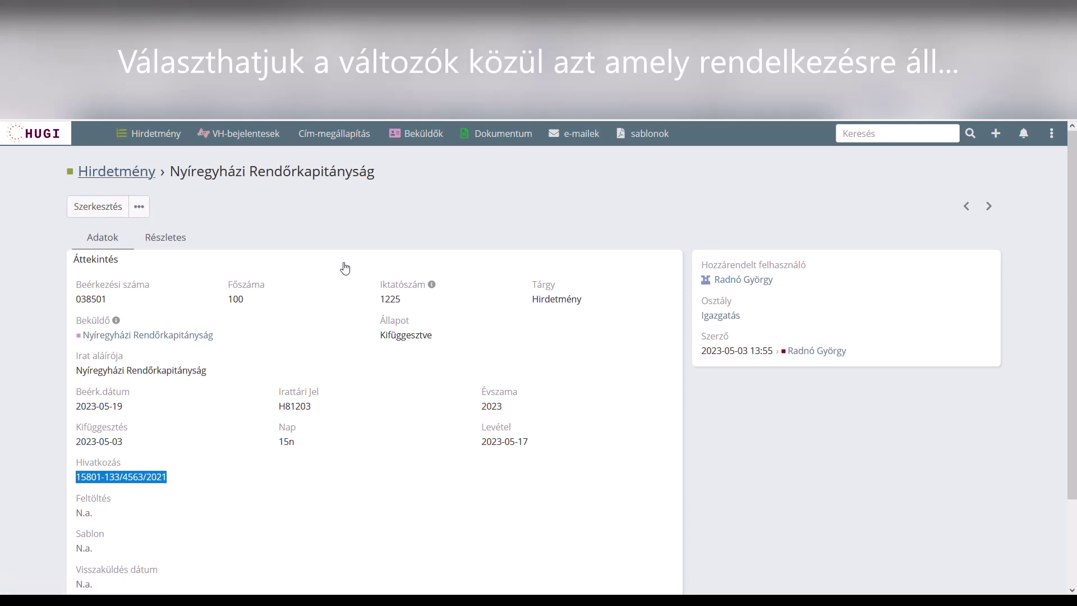
key("alt+Left")
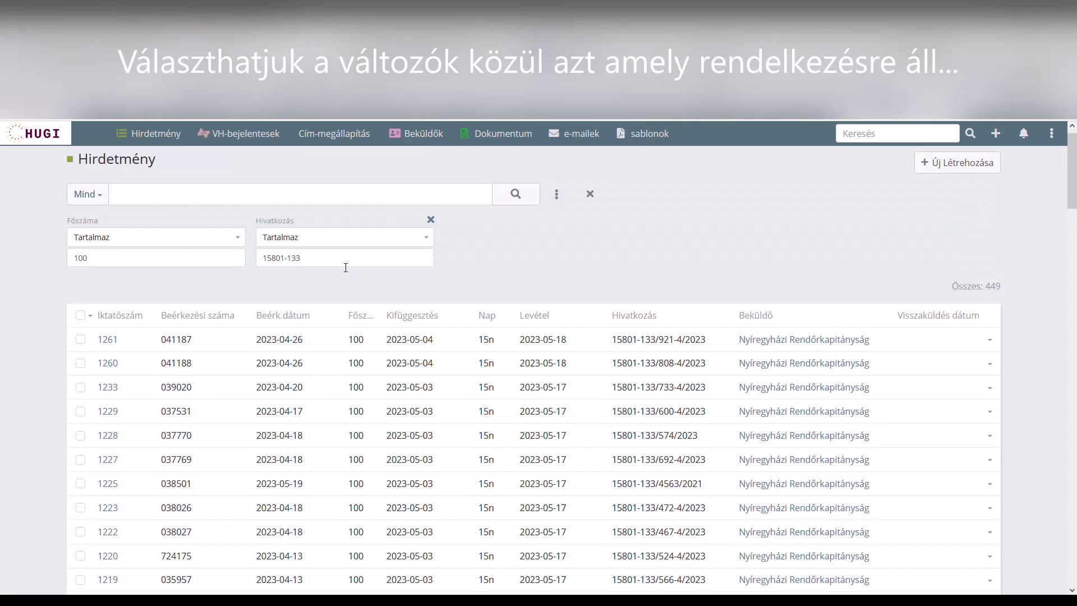
Clear the field filters and apply the 2023 év preset, showing 1 299 records.
left_click(591, 207)
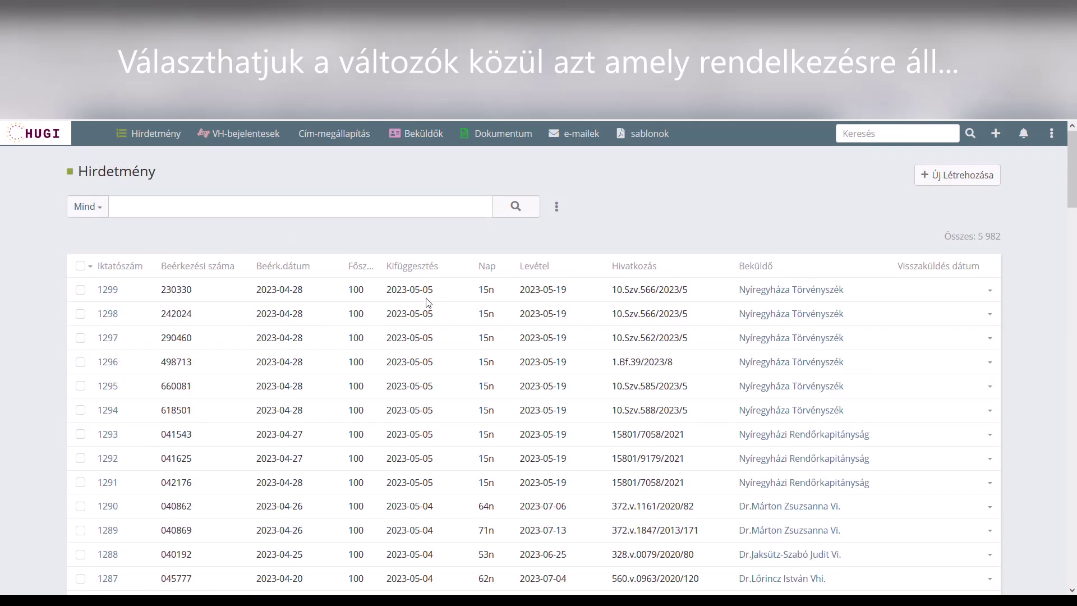
left_click(98, 213)
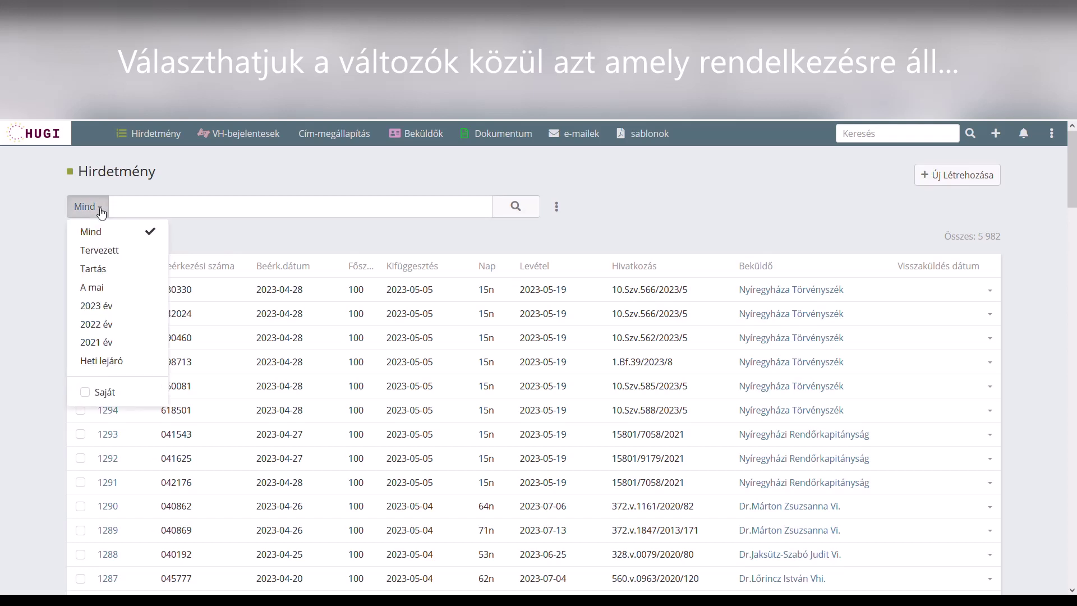
left_click(93, 306)
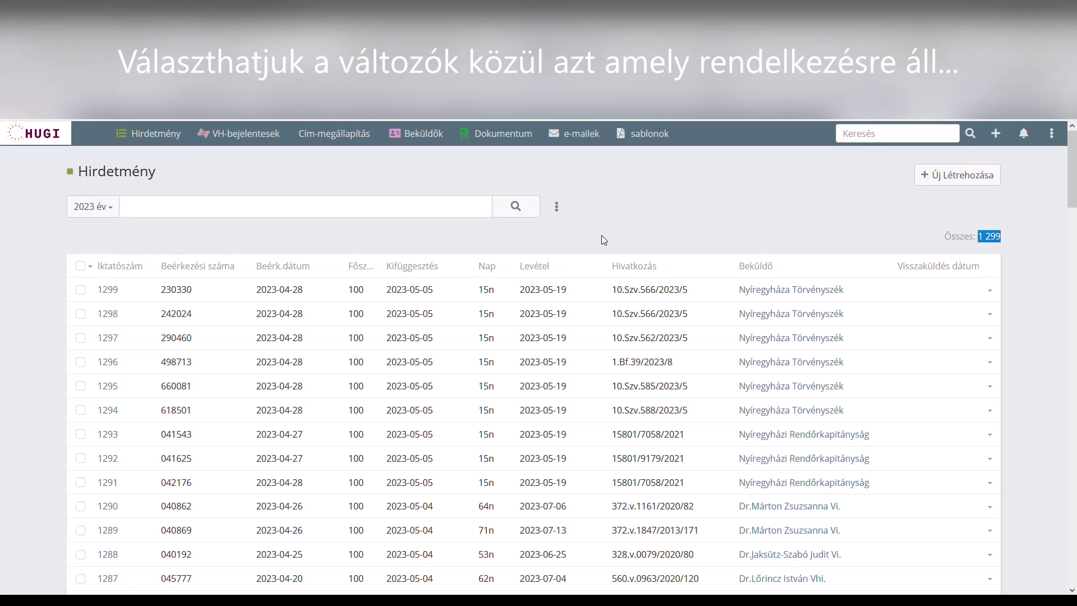
Add an Iktatószám filter of 165 and apply it with Főszáma 100.
left_click(557, 207)
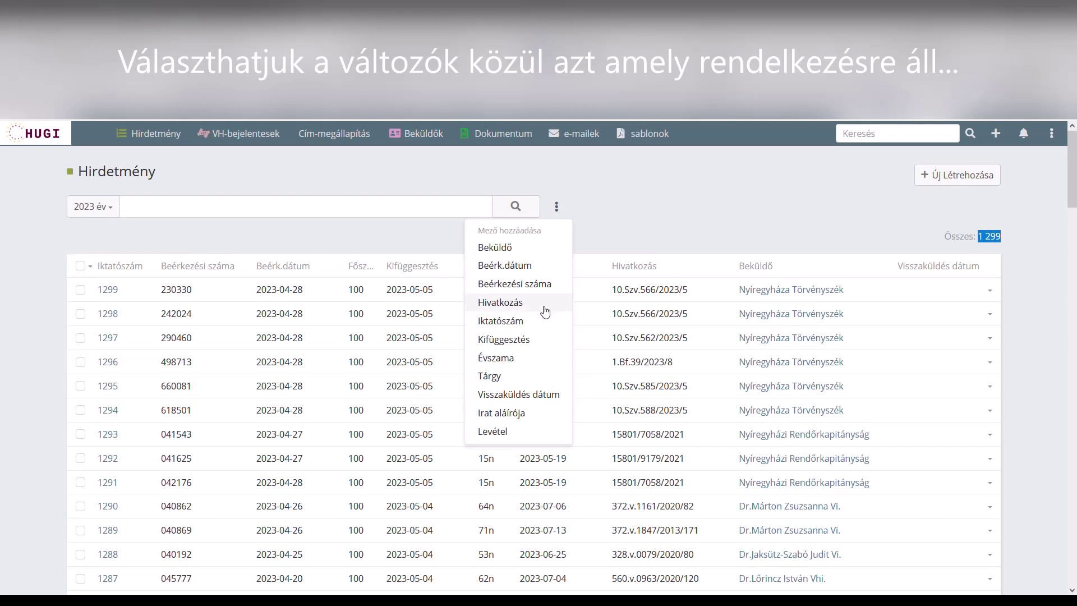
left_click(534, 325)
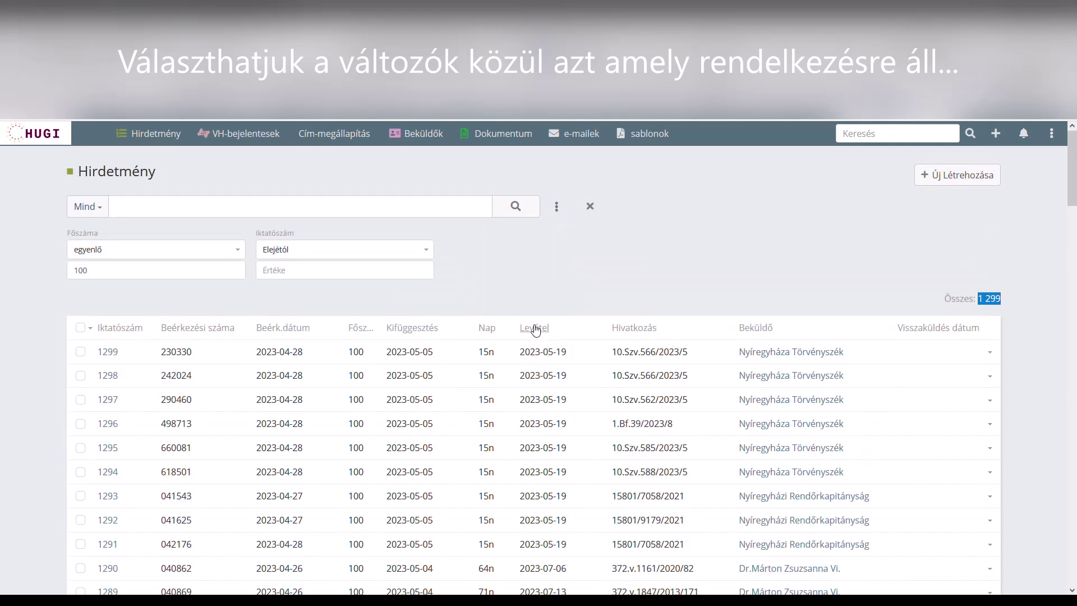
left_click(358, 278)
type("165")
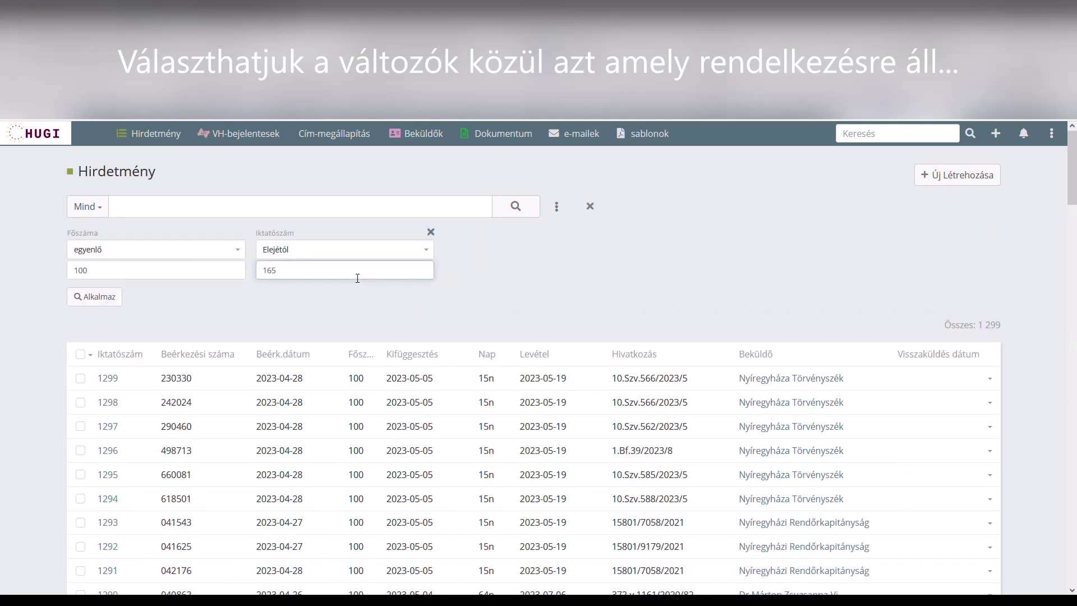
left_click(104, 297)
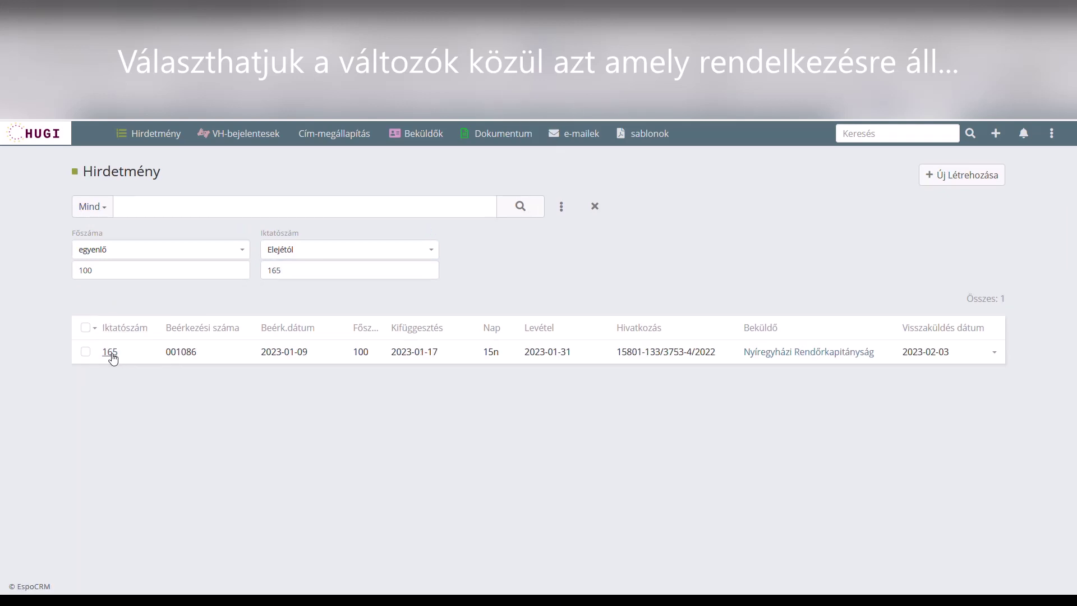
Open record 165 and select its Hivatkozás reference 15801-133/3753-4/2022.
left_click(109, 354)
scroll(181, 365, "down", 1)
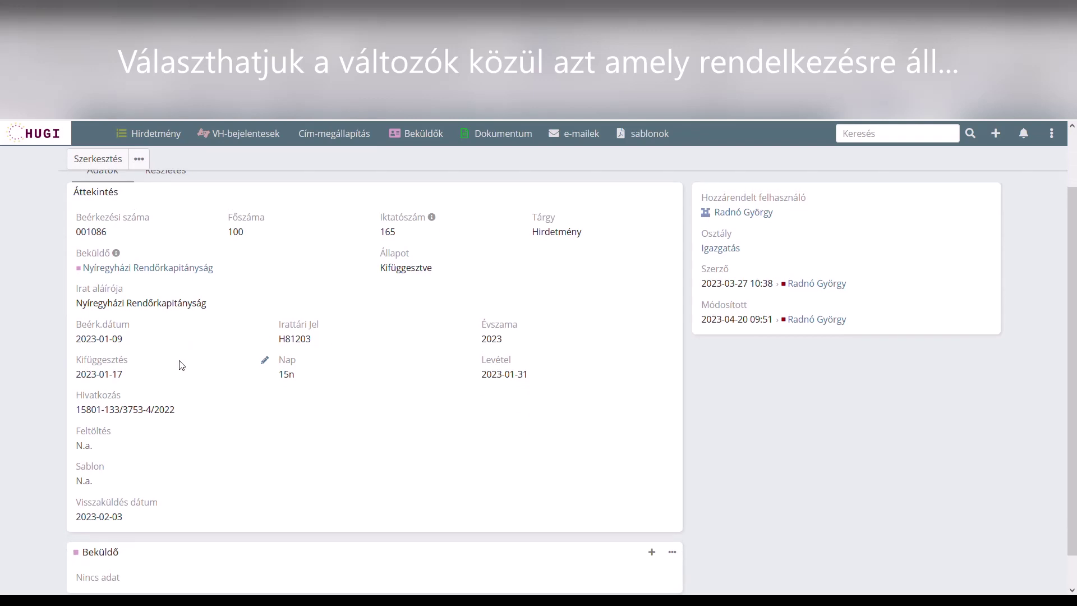
scroll(181, 365, "down", 1)
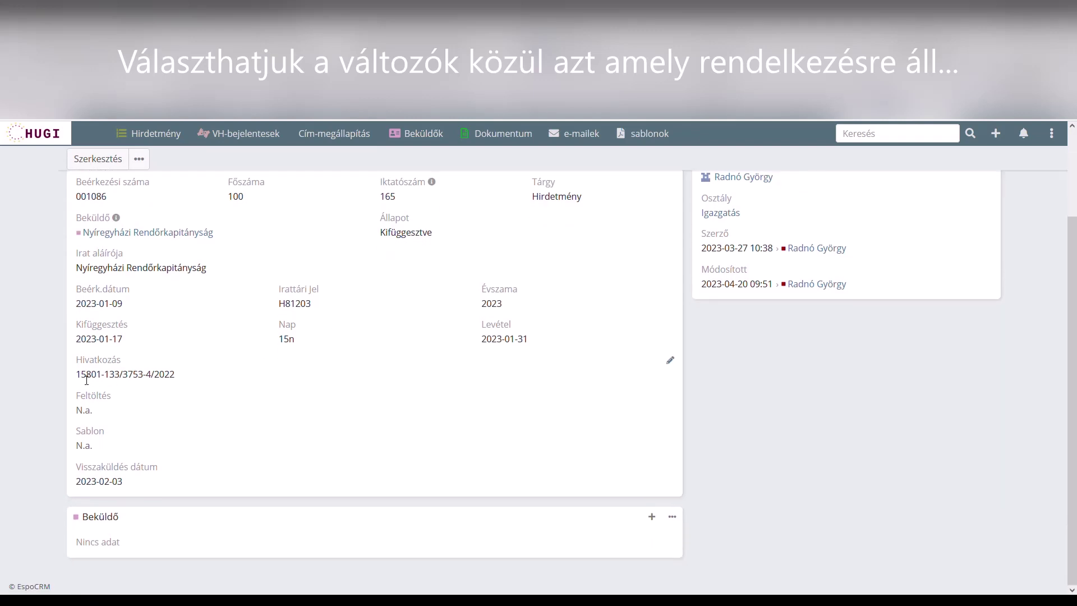
left_click_drag(90, 380, 197, 377)
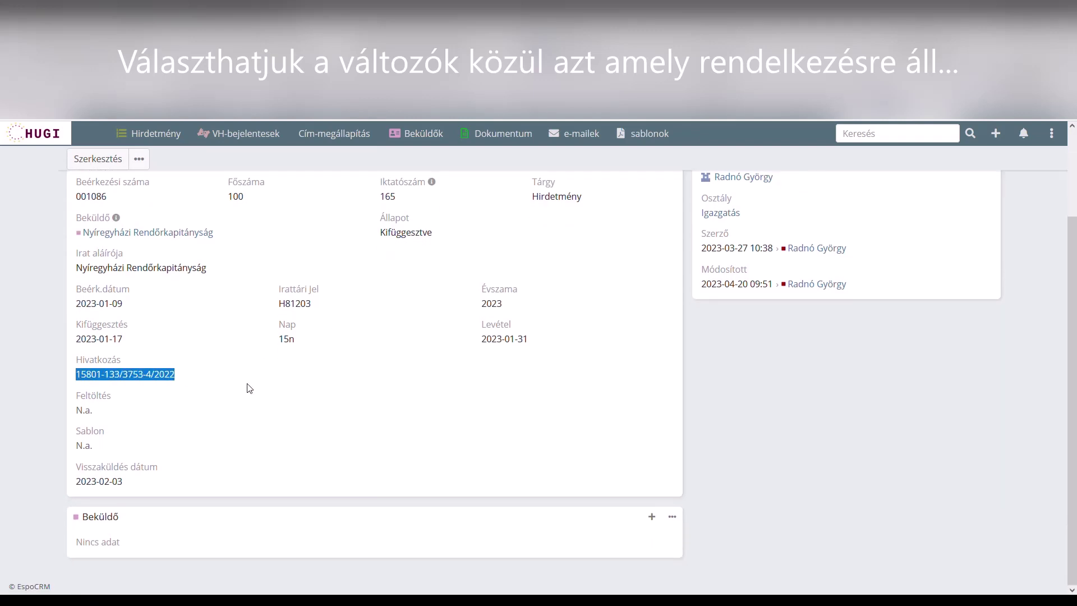
scroll(250, 388, "up", 2)
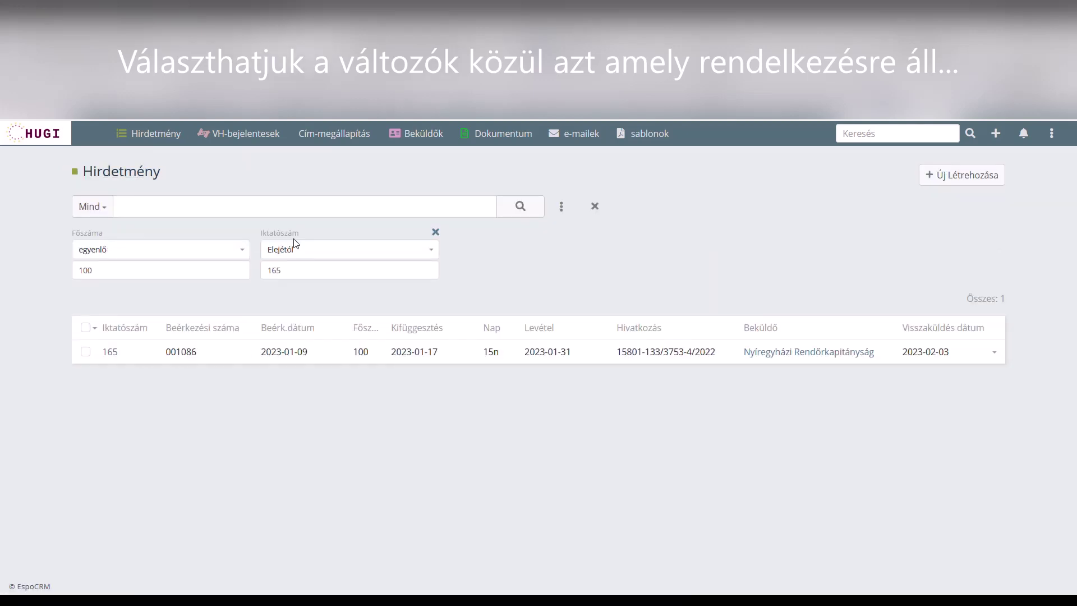
Swap the Iktatószám 165 filter for a Tárgy filter set to Árverezés, leaving 124 records.
left_click(439, 233)
left_click(562, 208)
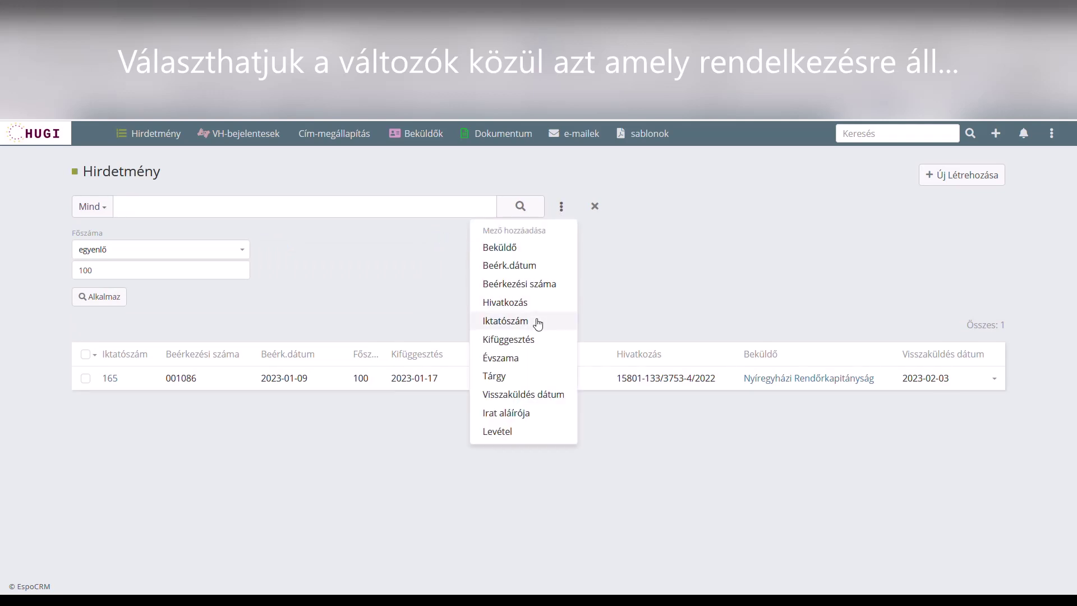
left_click(522, 381)
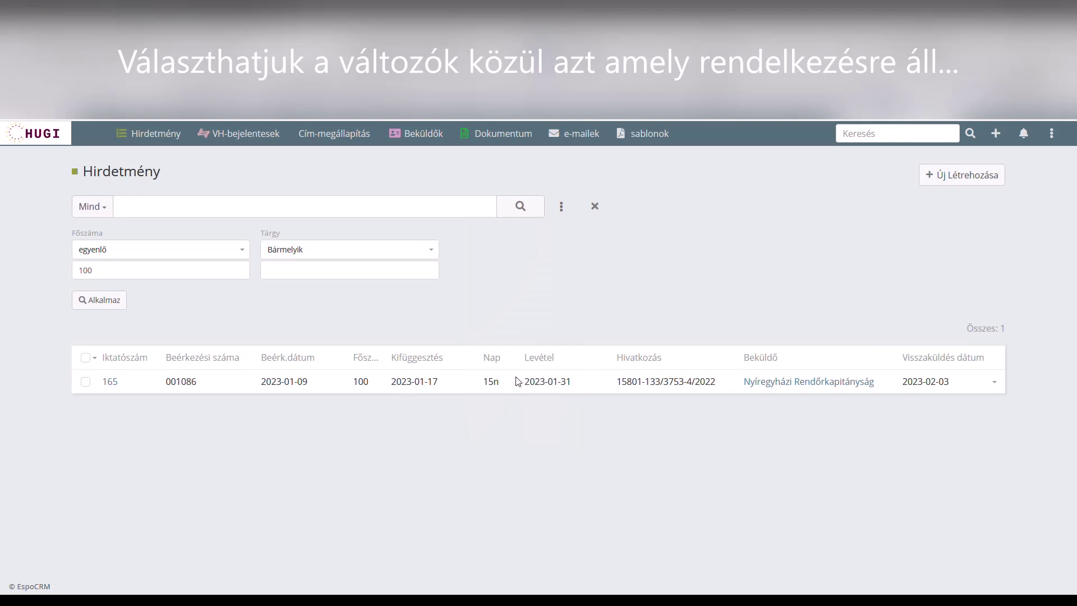
left_click(371, 278)
left_click(306, 327)
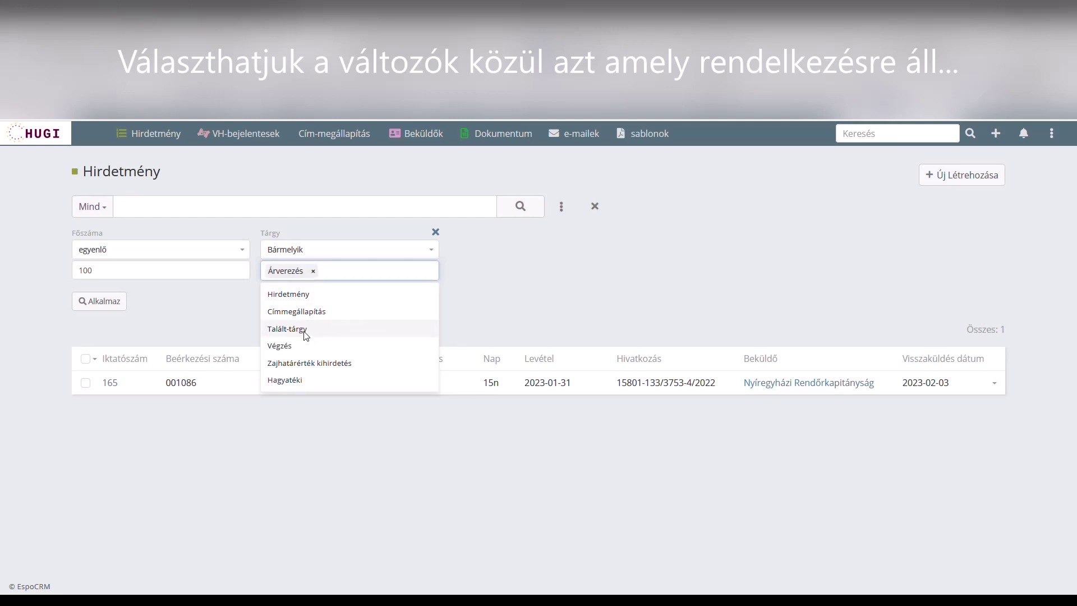
left_click(105, 303)
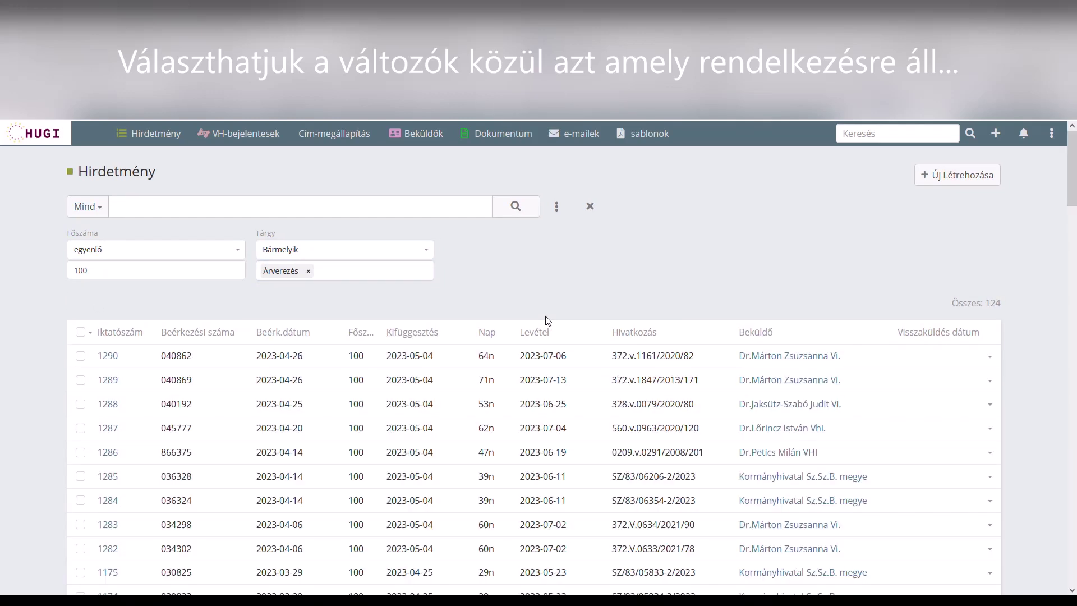
scroll(392, 376, "down", 5)
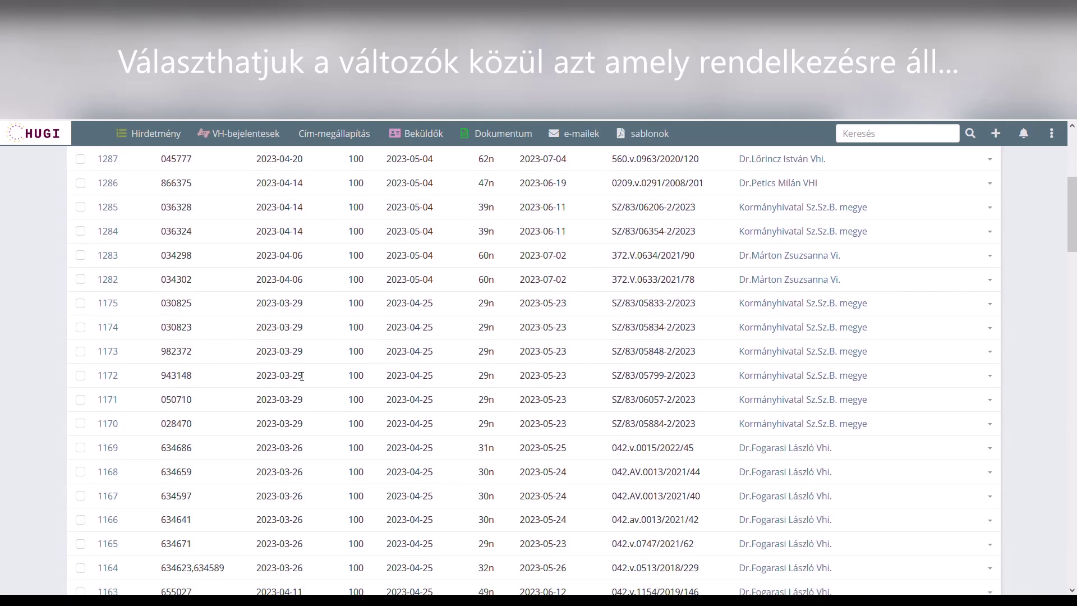
Open record 1174 and highlight its reference SZ/83/05834-2/2023 and removal date 2023-05-23.
left_click(108, 327)
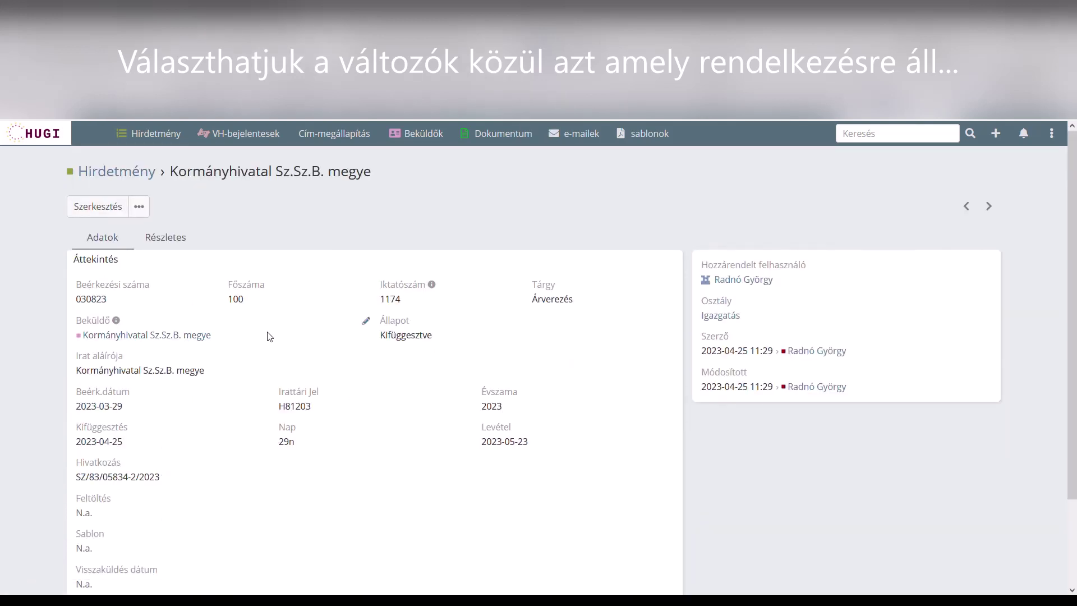
scroll(268, 336, "down", 1)
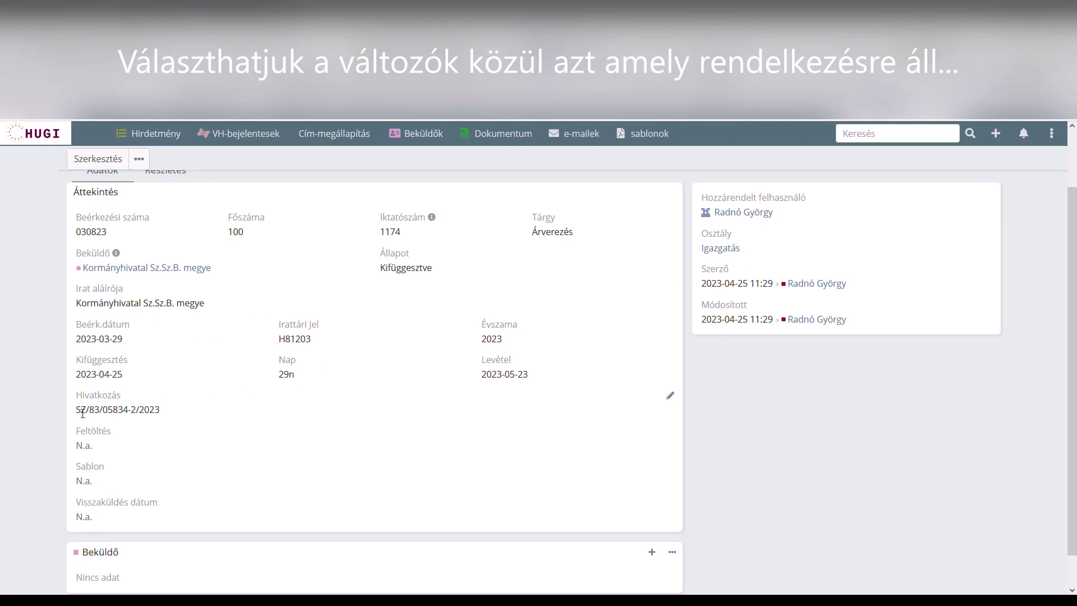
left_click_drag(82, 414, 190, 411)
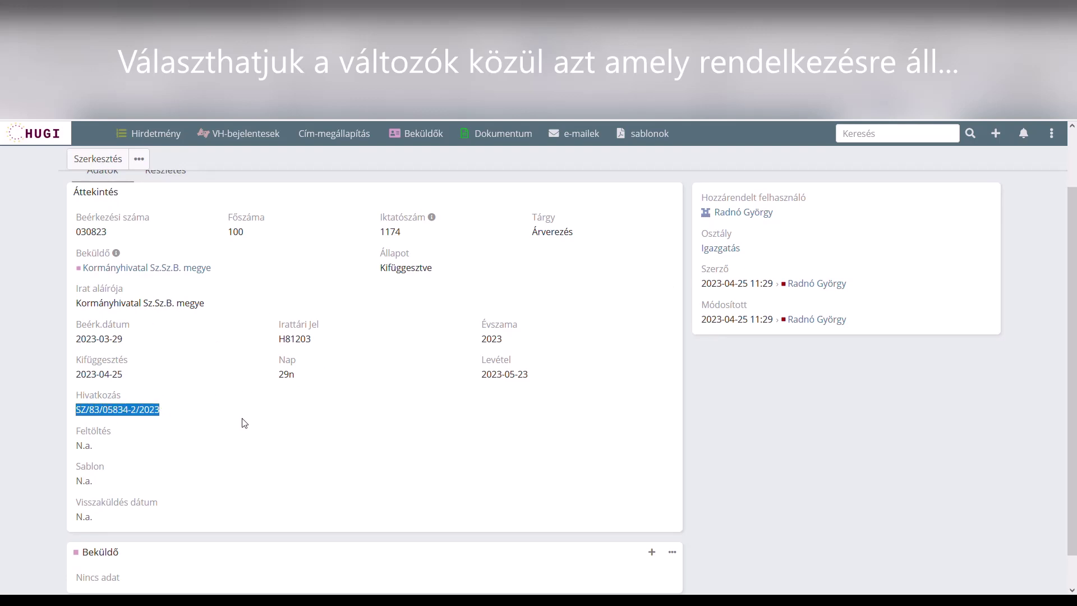
left_click_drag(481, 375, 553, 382)
scroll(565, 404, "up", 1)
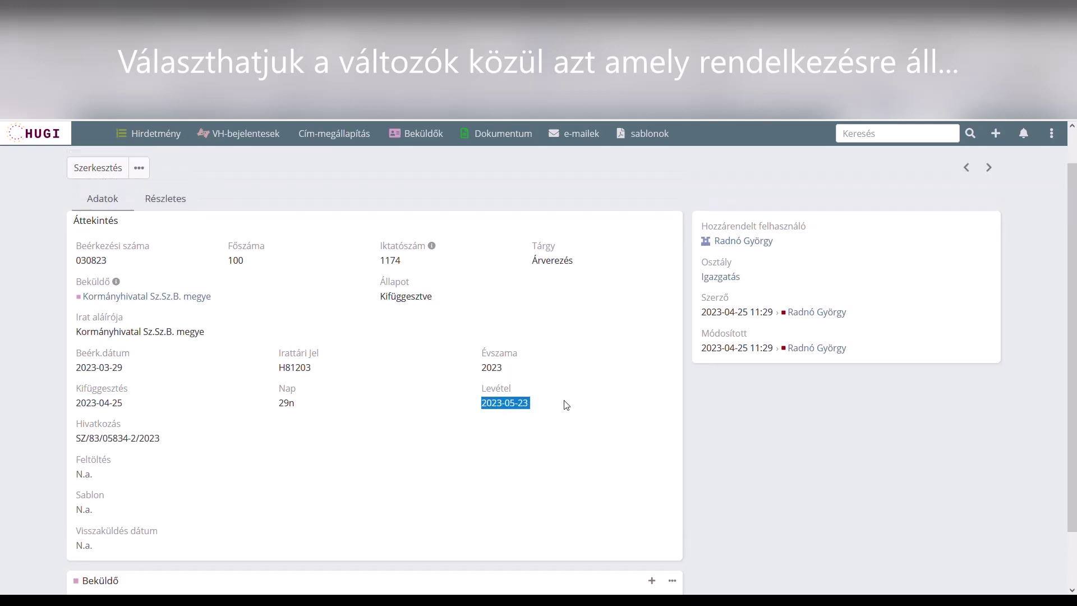
scroll(565, 403, "up", 1)
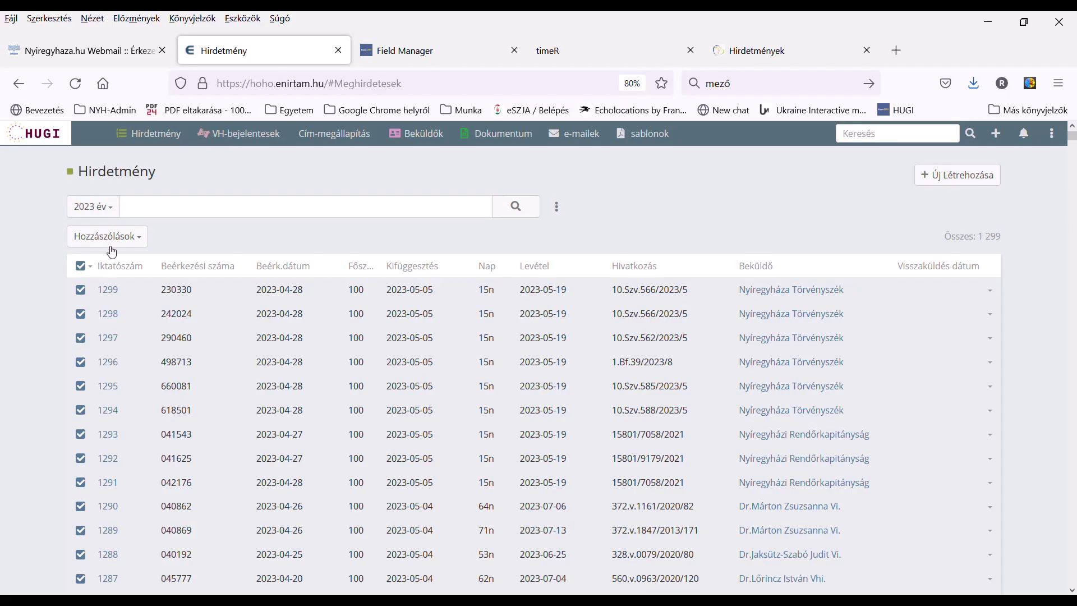
Export the checked 2023 records as XLSX (Excel), moving Főszáma to the front of the fields.
left_click(108, 237)
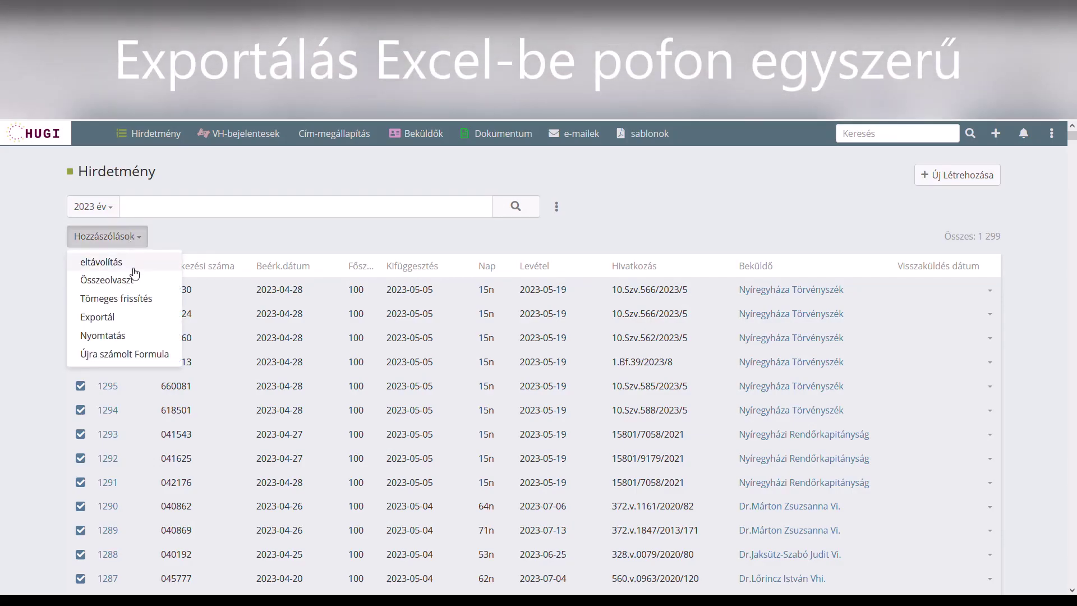
left_click(107, 318)
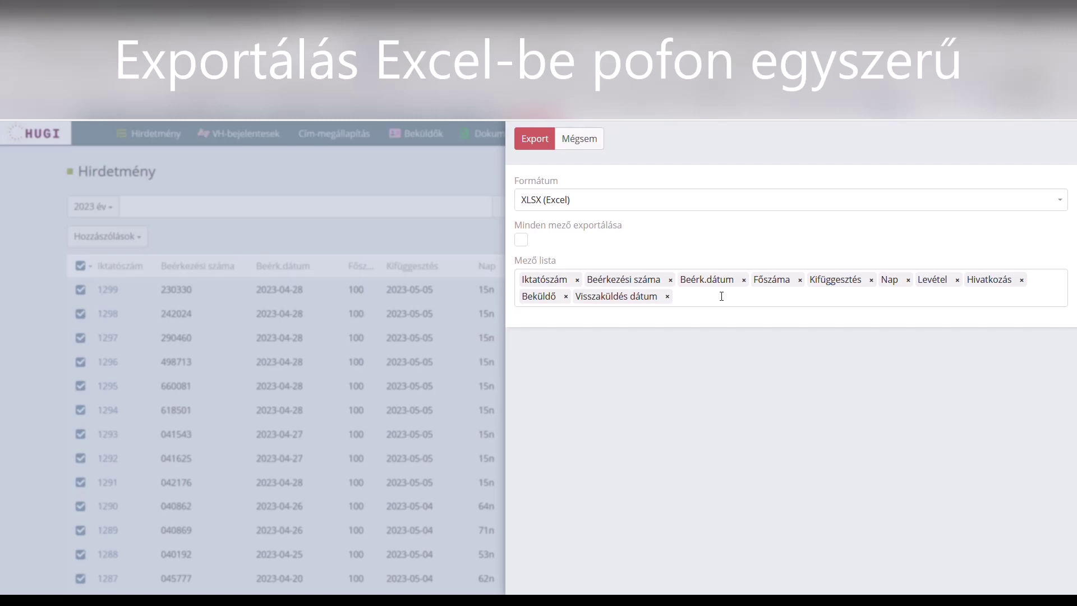
left_click_drag(766, 281, 543, 282)
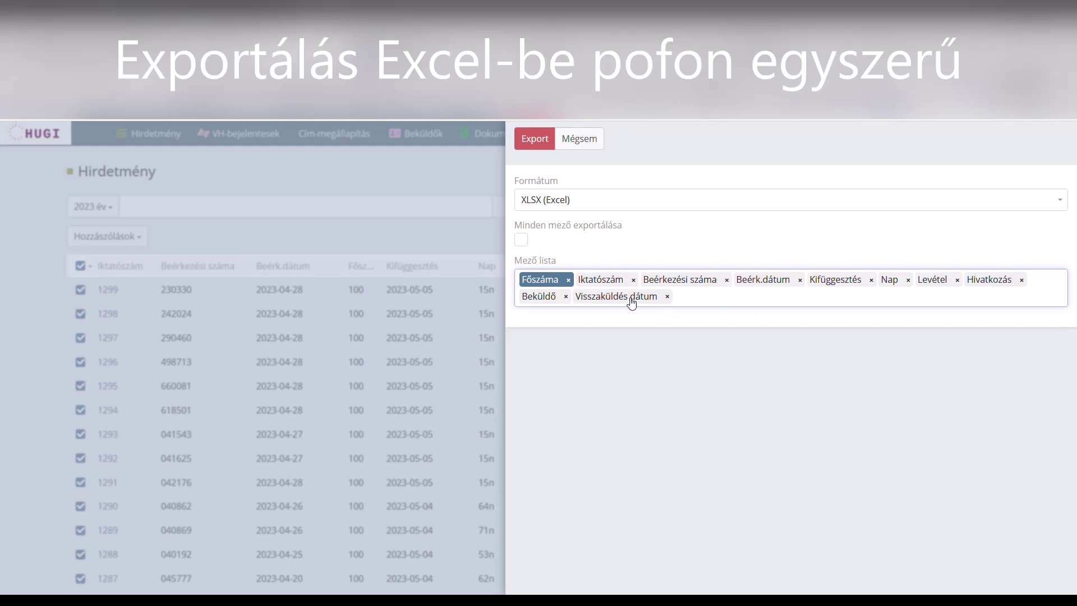
left_click(534, 138)
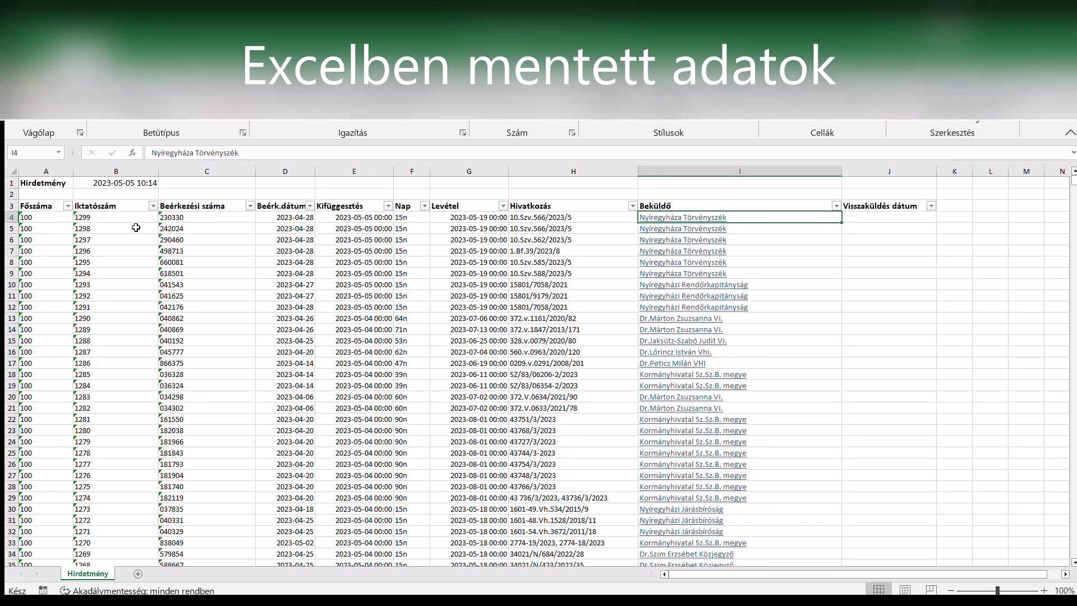
scroll(137, 233, "down", 11)
scroll(137, 233, "down", 18)
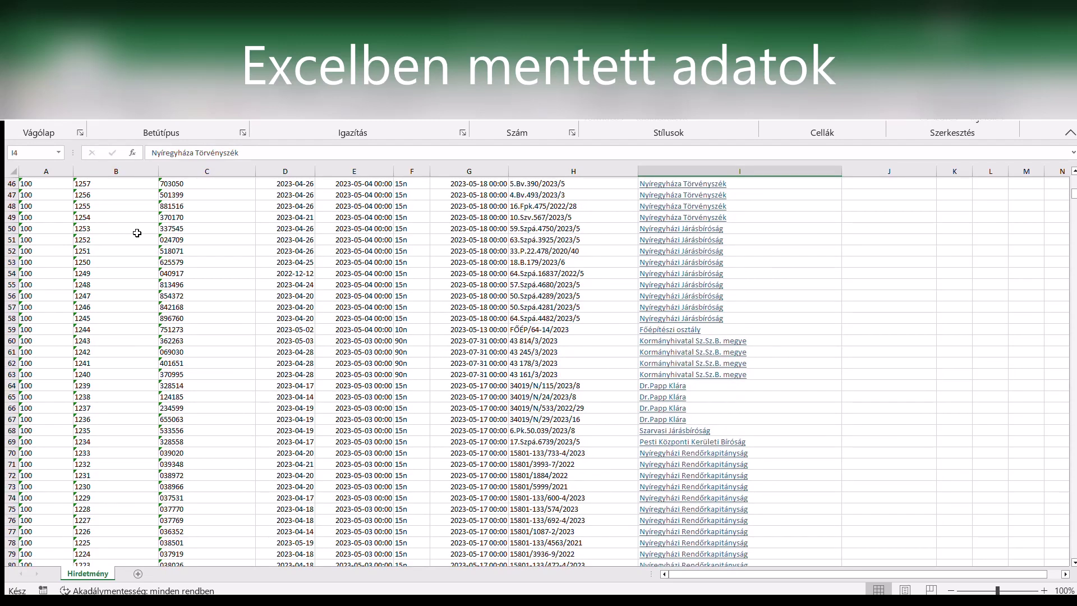
scroll(138, 233, "down", 20)
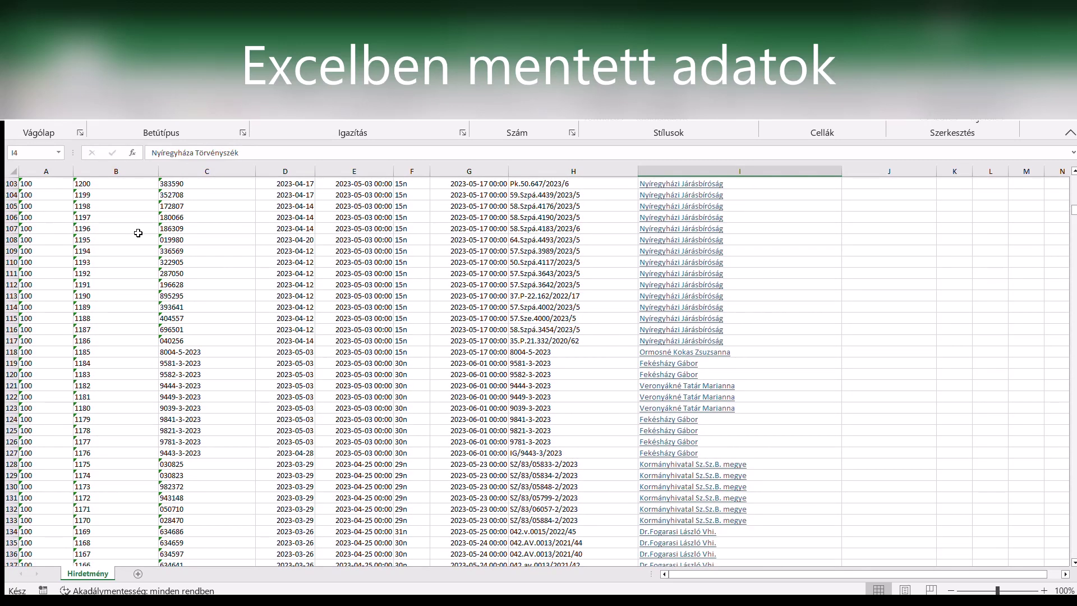
scroll(138, 233, "down", 20)
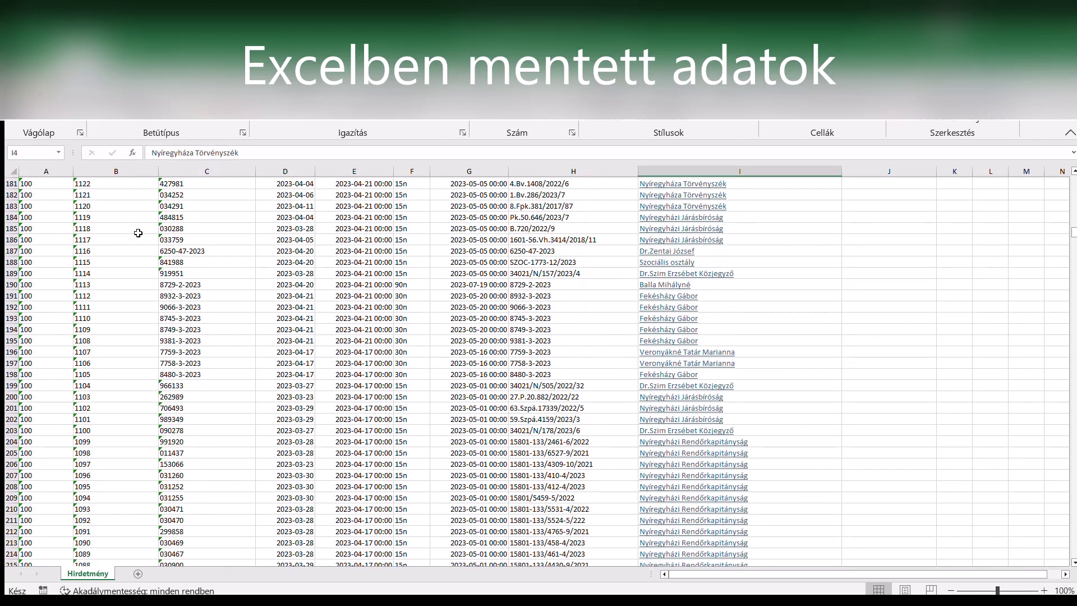
scroll(138, 233, "down", 20)
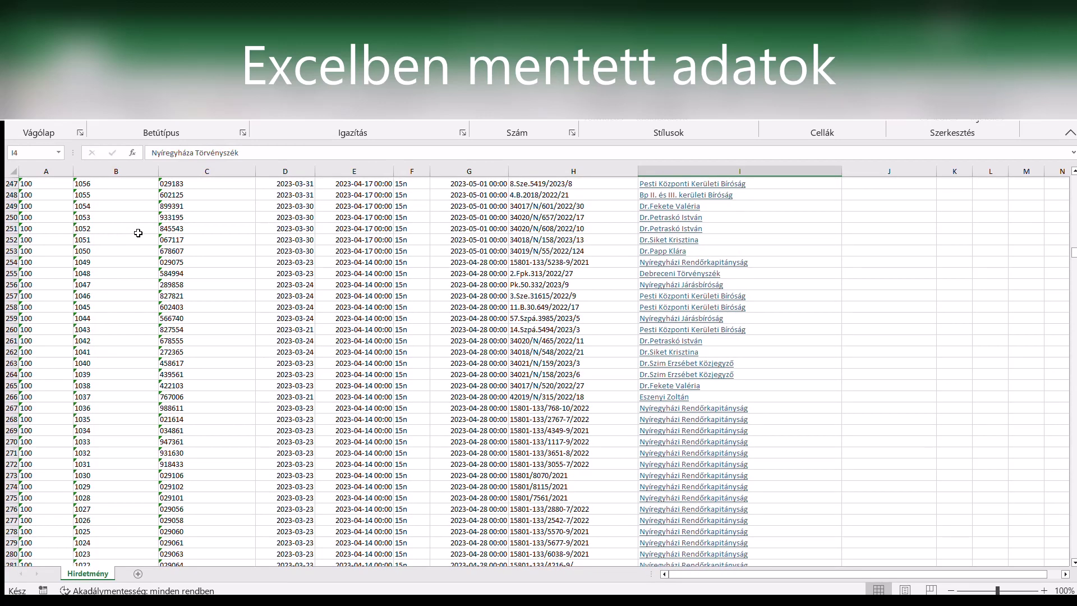
scroll(138, 233, "down", 20)
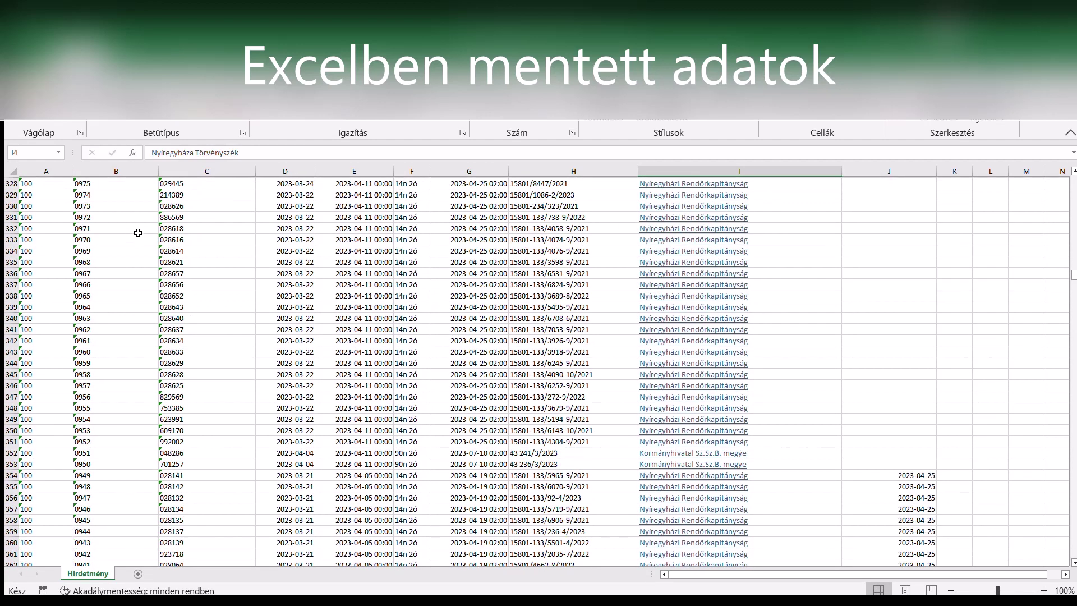
scroll(138, 232, "down", 10)
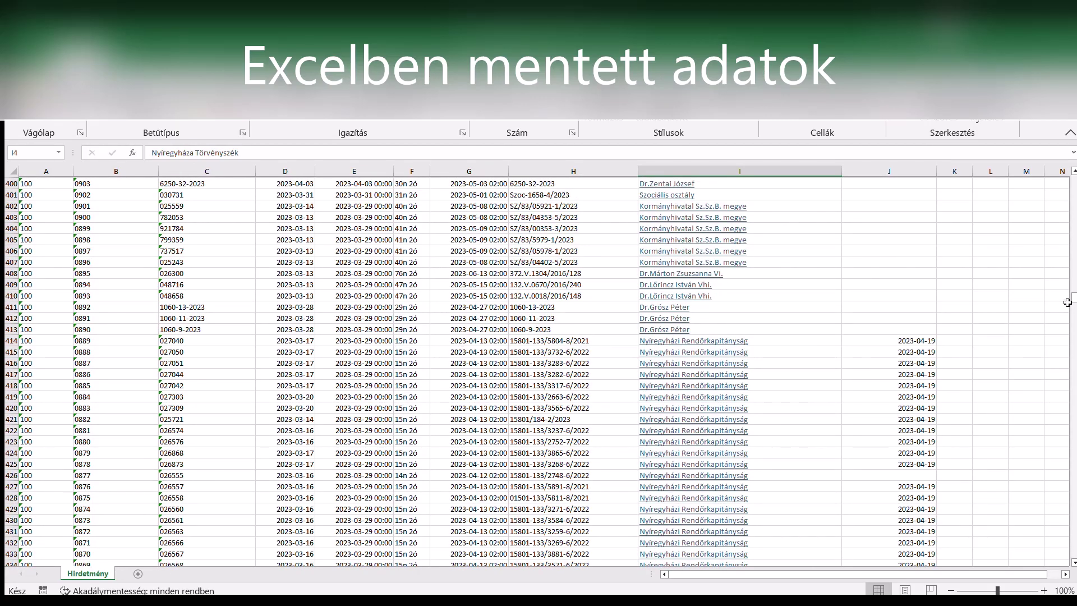
left_click_drag(1073, 298, 1073, 560)
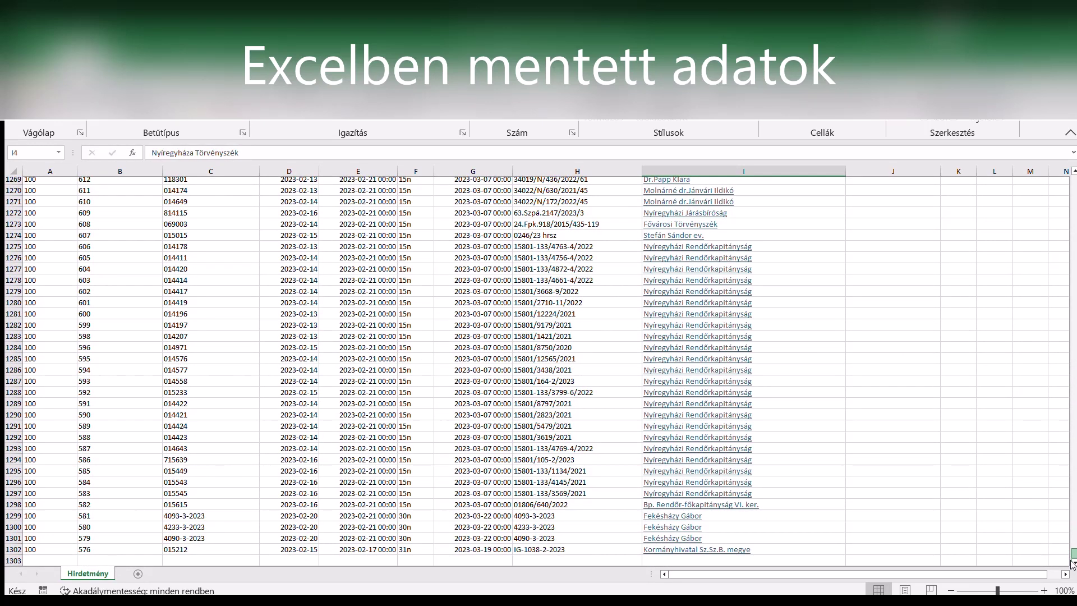
left_click_drag(1072, 553, 1062, 421)
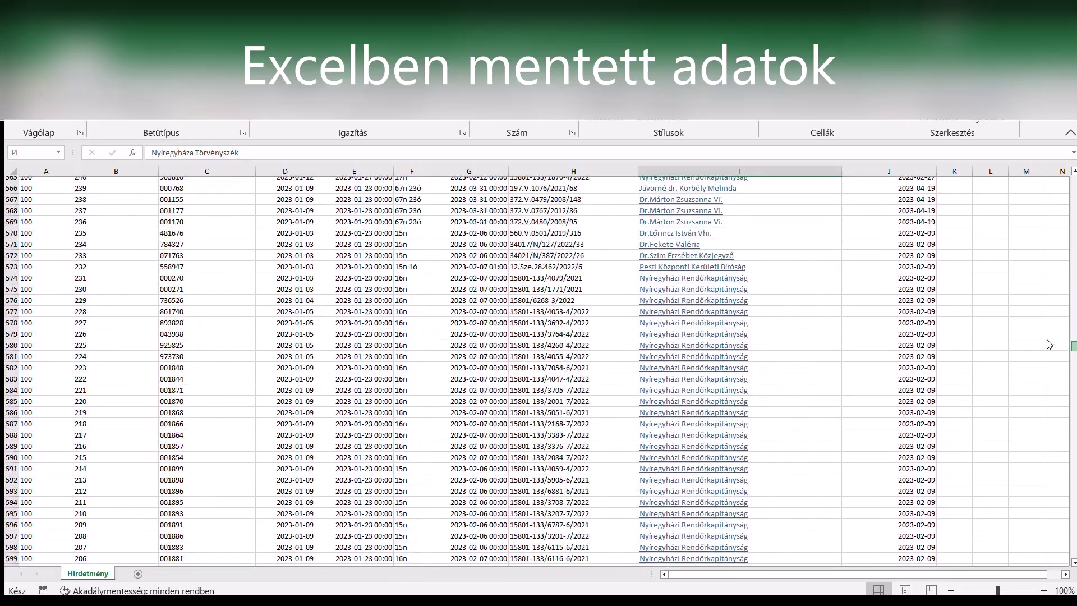